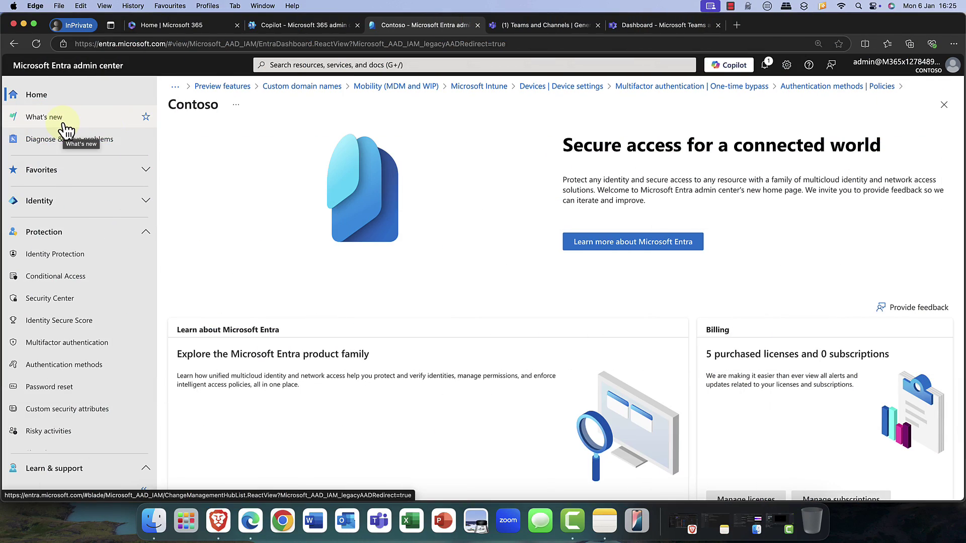
Open the first listed user's editable properties from all users and show the job information section.
{"action": "left_click", "coordinate": [52, 205]}
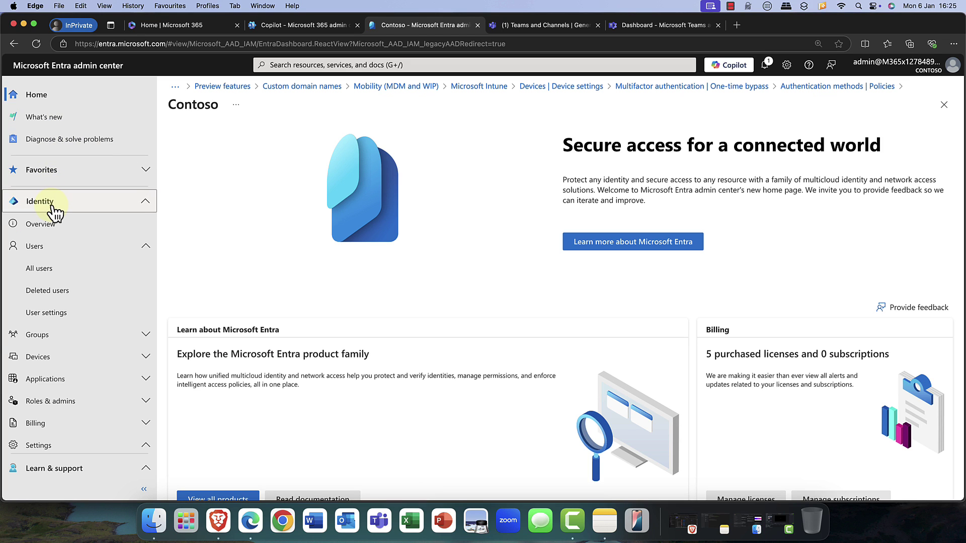
{"action": "left_click", "coordinate": [40, 268]}
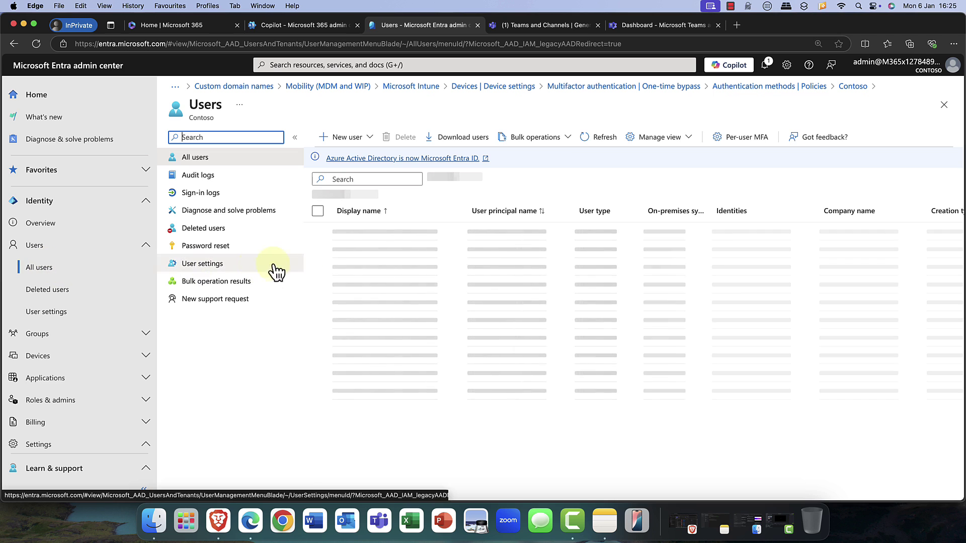
{"action": "left_click", "coordinate": [358, 232]}
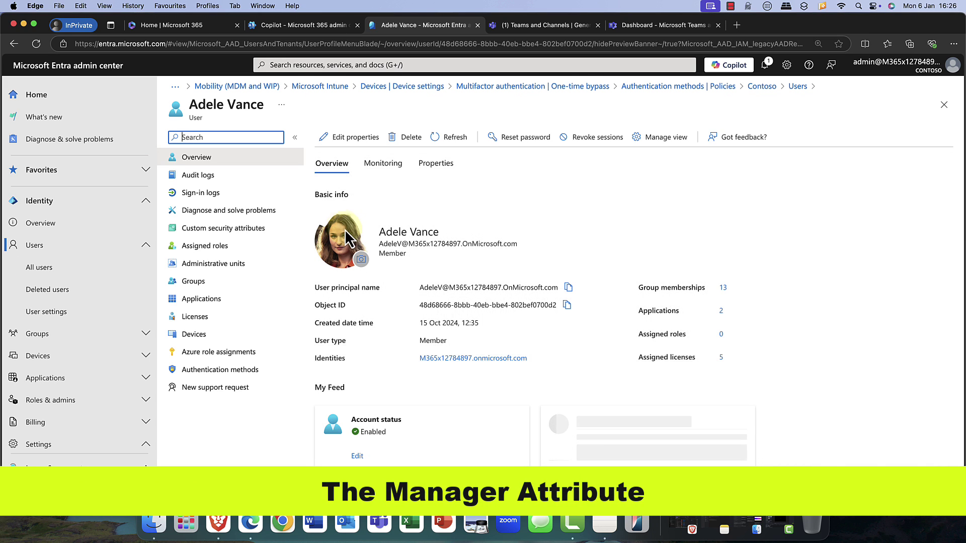
{"action": "left_click", "coordinate": [348, 140]}
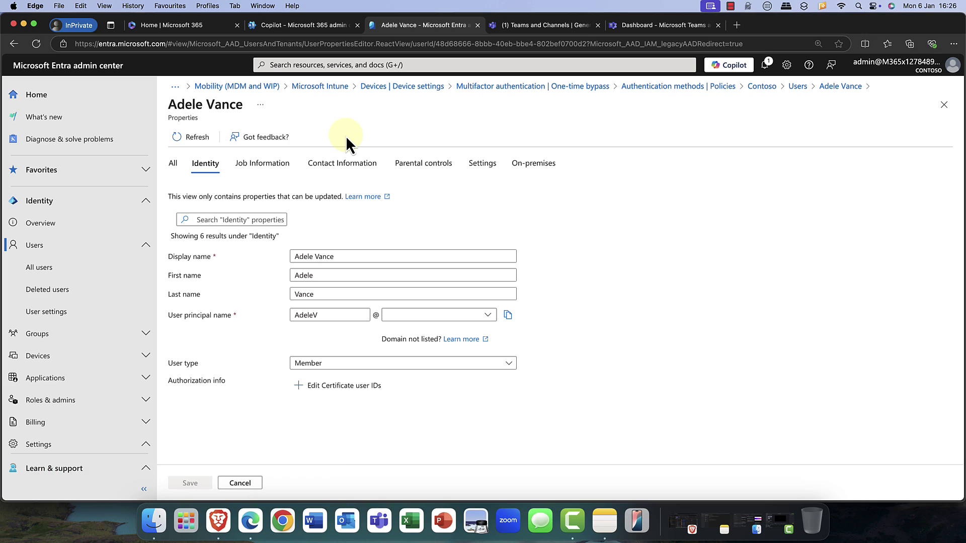
{"action": "left_click", "coordinate": [258, 169]}
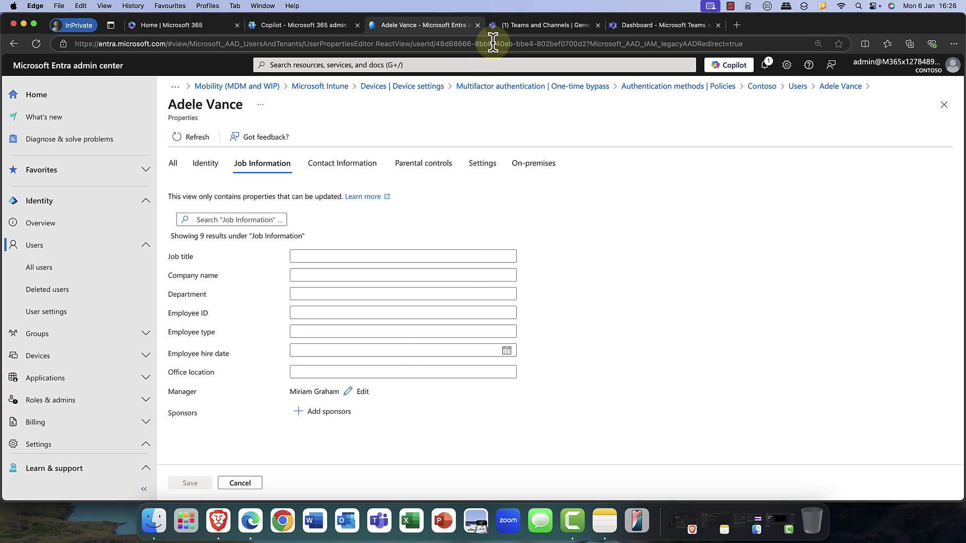
Switch to Microsoft Teams and view the organisation chart of the author of the X1050 Marketing sync post.
{"action": "left_click", "coordinate": [526, 26]}
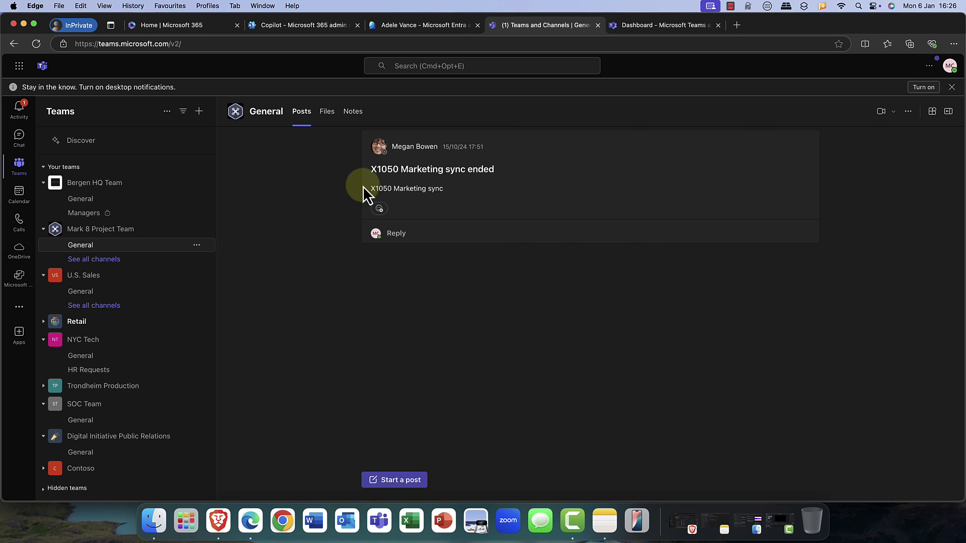
{"action": "left_click", "coordinate": [378, 147]}
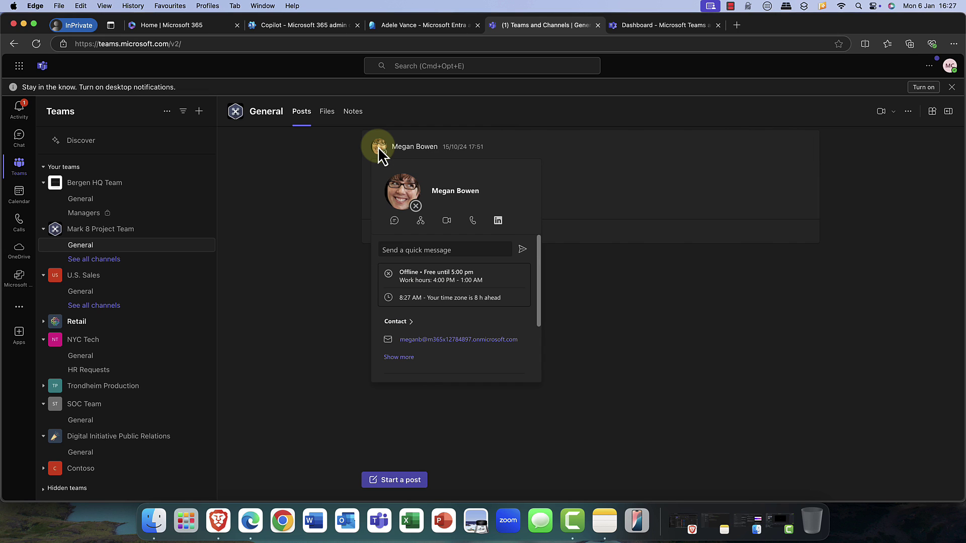
{"action": "left_click", "coordinate": [422, 224]}
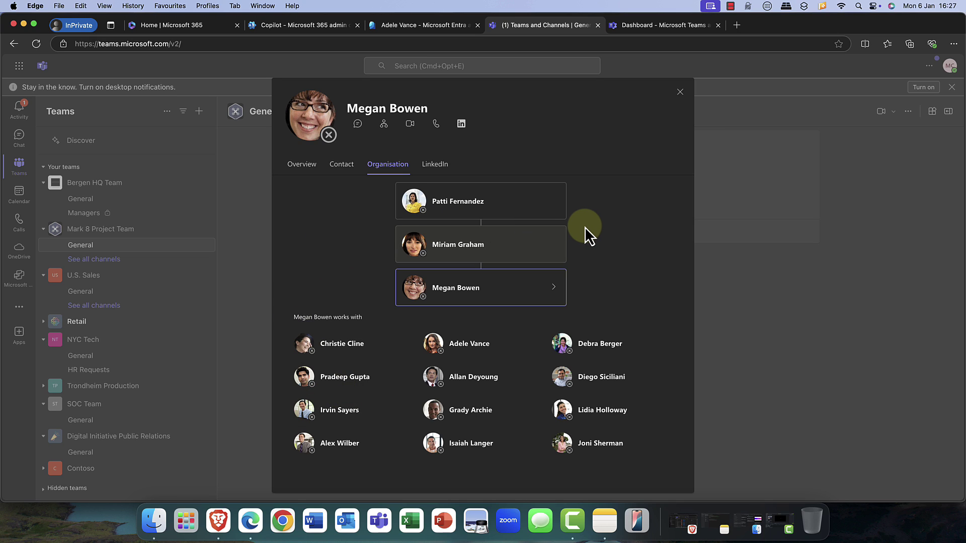
{"action": "left_click", "coordinate": [680, 92]}
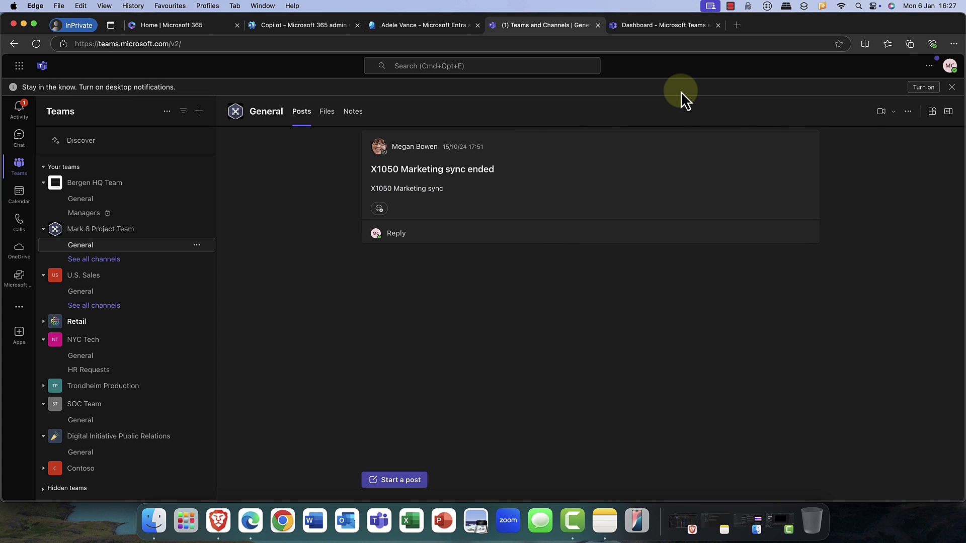
Switch to the Teams admin center and examine the org-wide Teams setting that shows the Organization tab to users.
{"action": "left_click", "coordinate": [626, 30]}
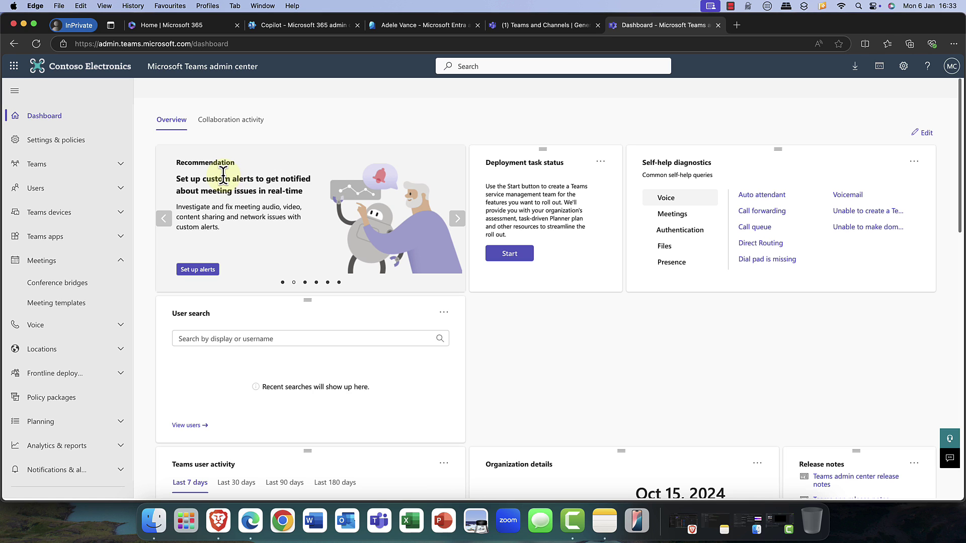
{"action": "left_click", "coordinate": [46, 142]}
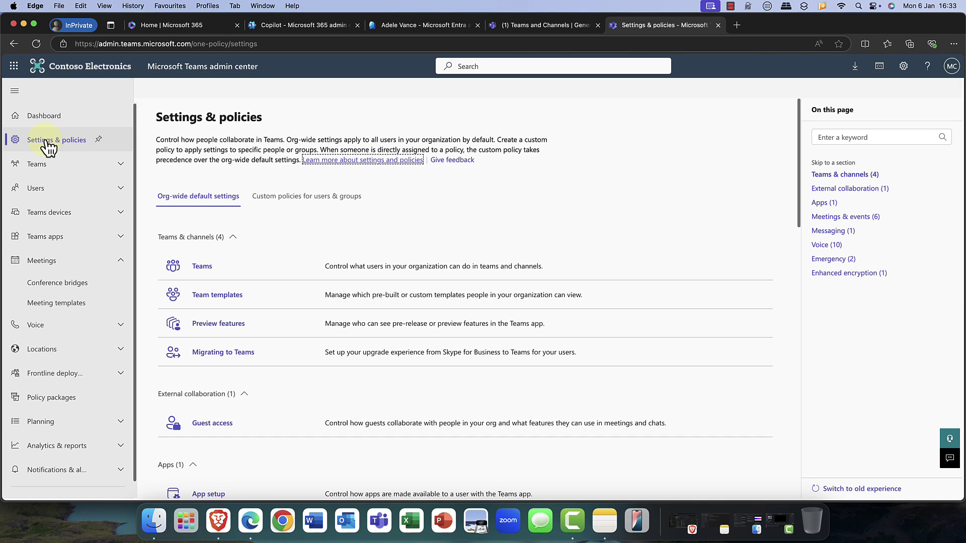
{"action": "left_click", "coordinate": [203, 267]}
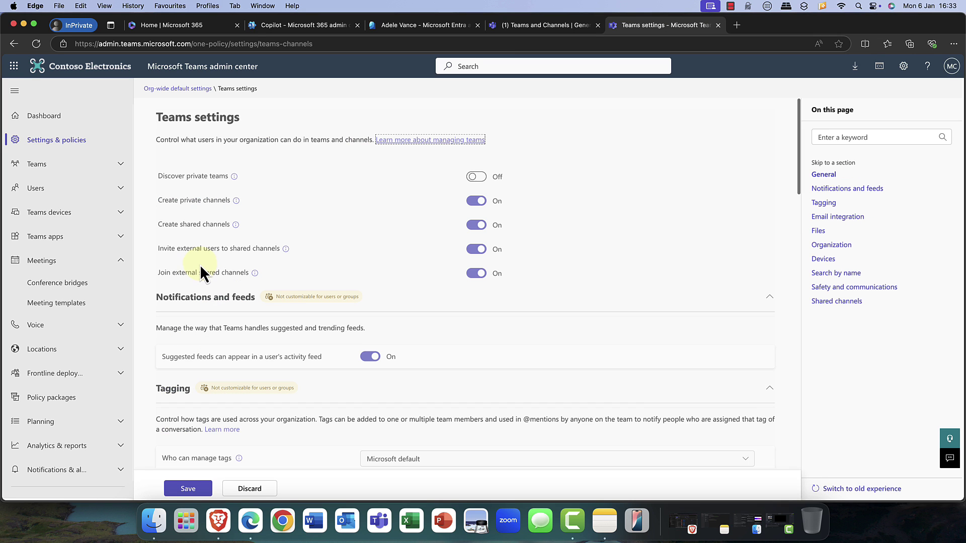
{"action": "scroll", "coordinate": [198, 263], "scroll_direction": "down", "scroll_amount": 10}
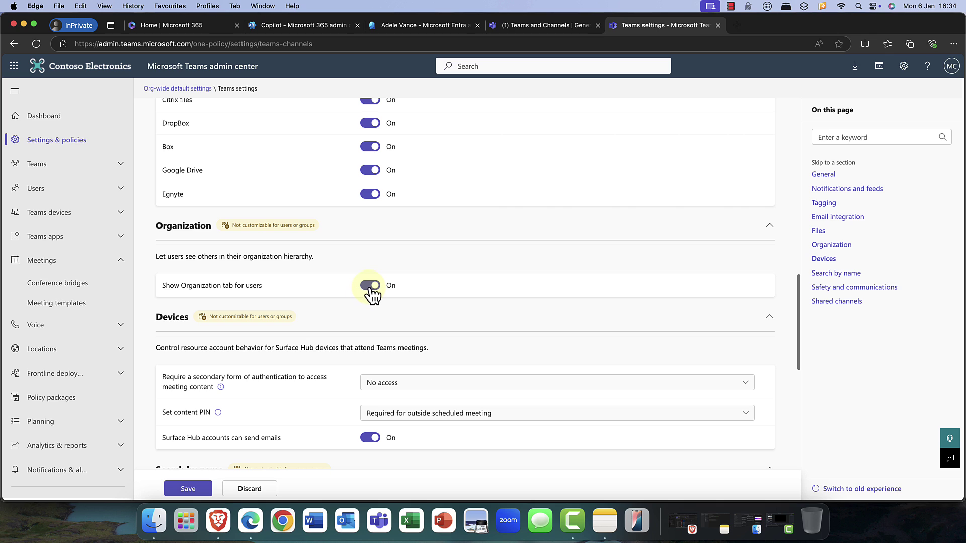
Return to the user's job information in Entra and view the available sponsors without selecting one.
{"action": "left_click", "coordinate": [400, 25]}
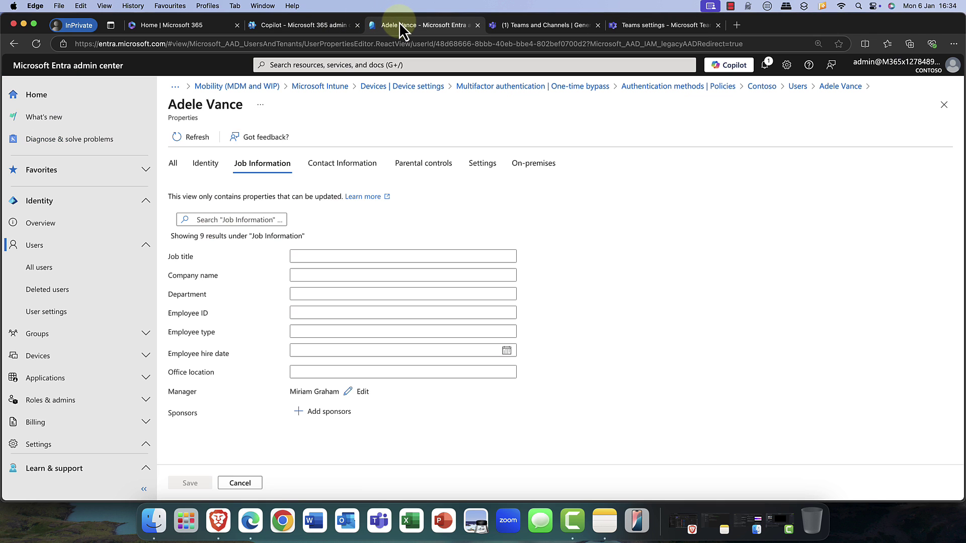
{"action": "left_click", "coordinate": [309, 416]}
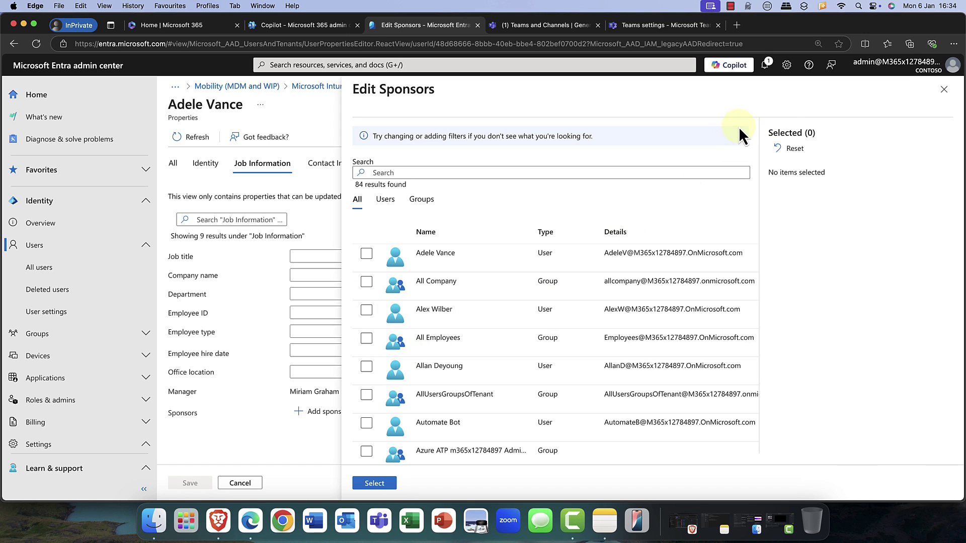
{"action": "left_click", "coordinate": [941, 91]}
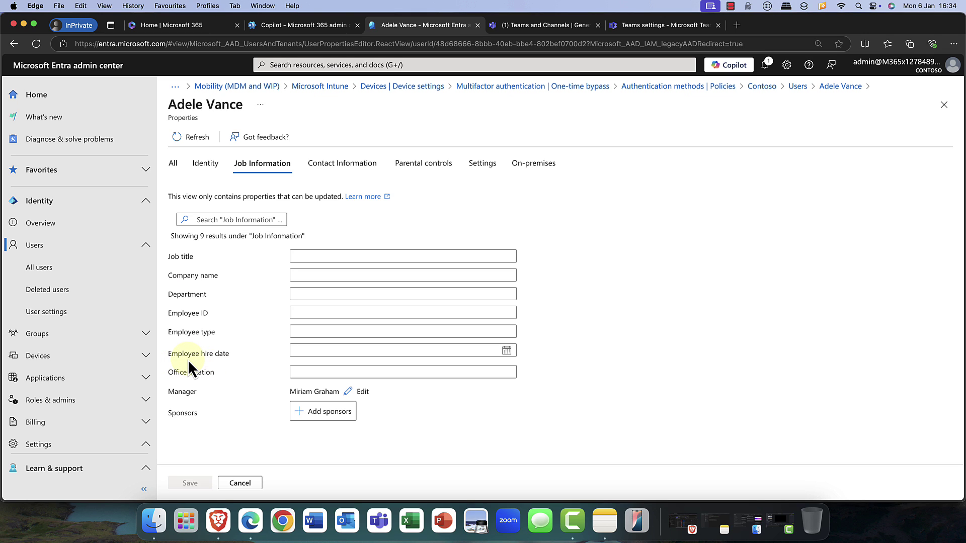
Set the user's employee hire date to Sunday, March 2, 2025 and save the properties.
{"action": "left_click", "coordinate": [507, 352]}
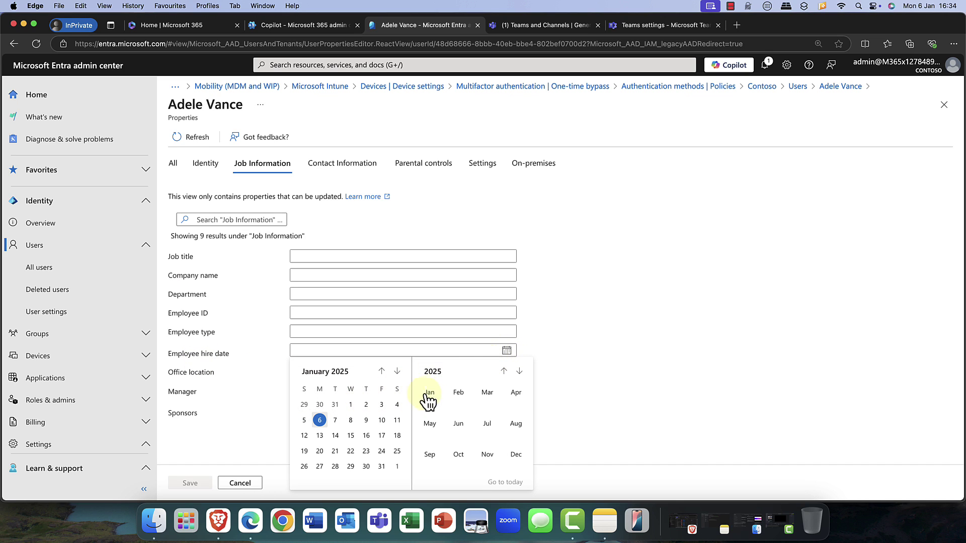
{"action": "left_click", "coordinate": [487, 393]}
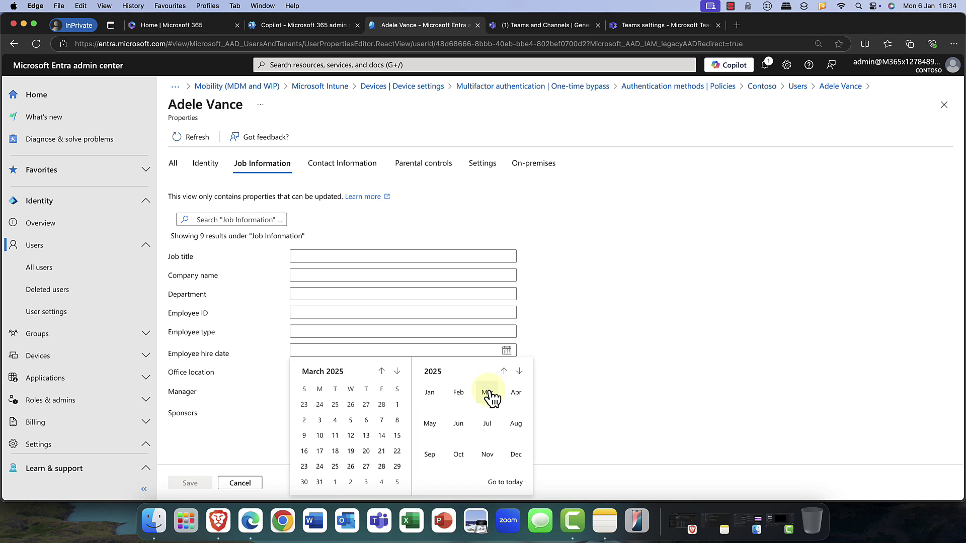
{"action": "left_click", "coordinate": [304, 420]}
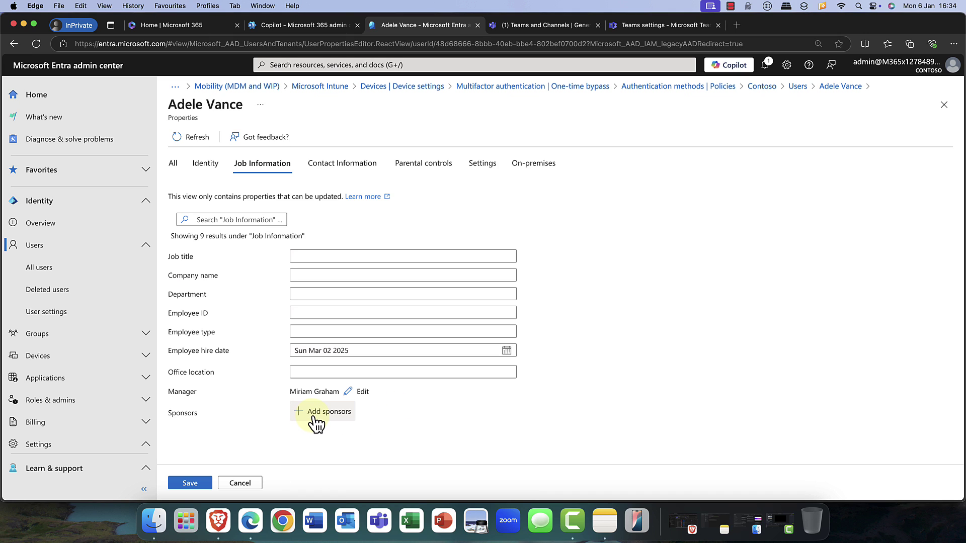
{"action": "left_click", "coordinate": [190, 483]}
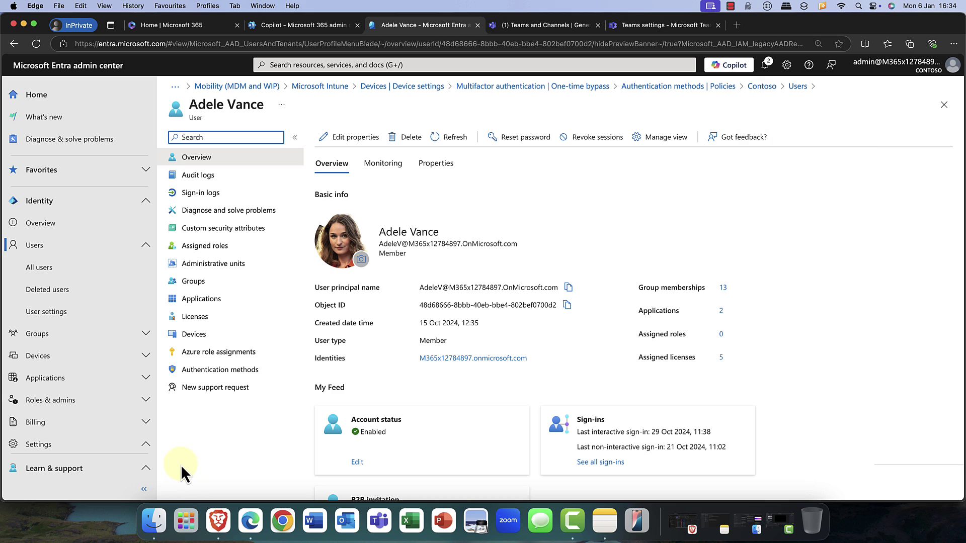
Go to the list of all groups in Entra and start creating a new group.
{"action": "left_click", "coordinate": [50, 336]}
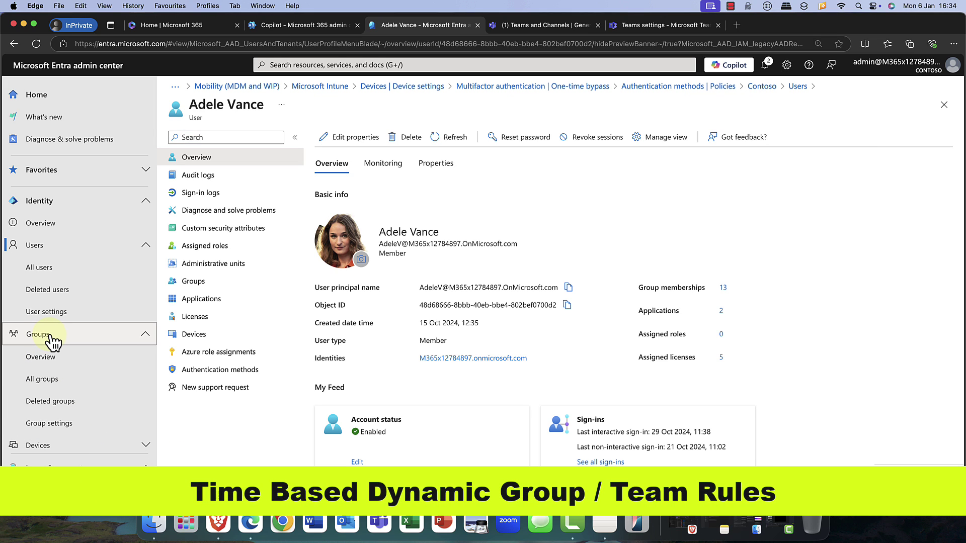
{"action": "left_click", "coordinate": [51, 344]}
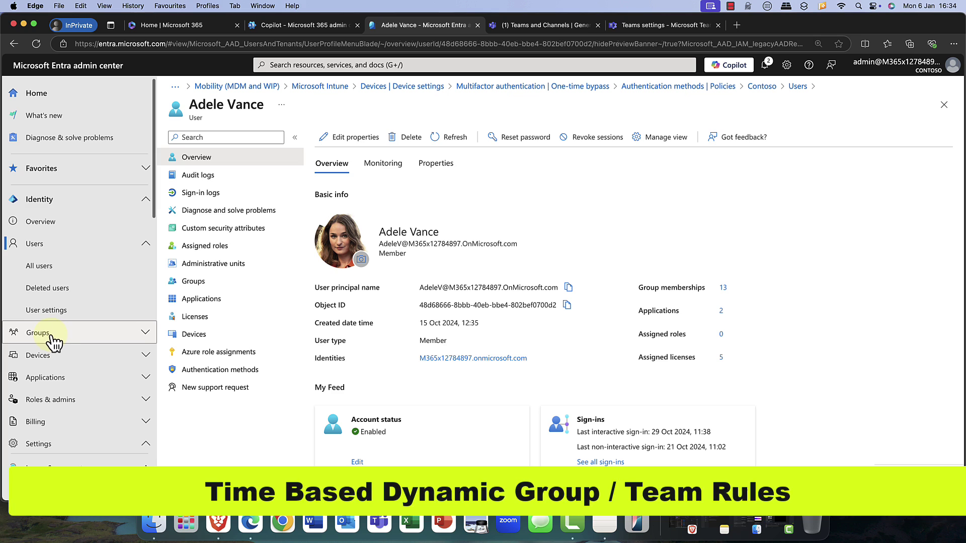
{"action": "left_click", "coordinate": [45, 334]}
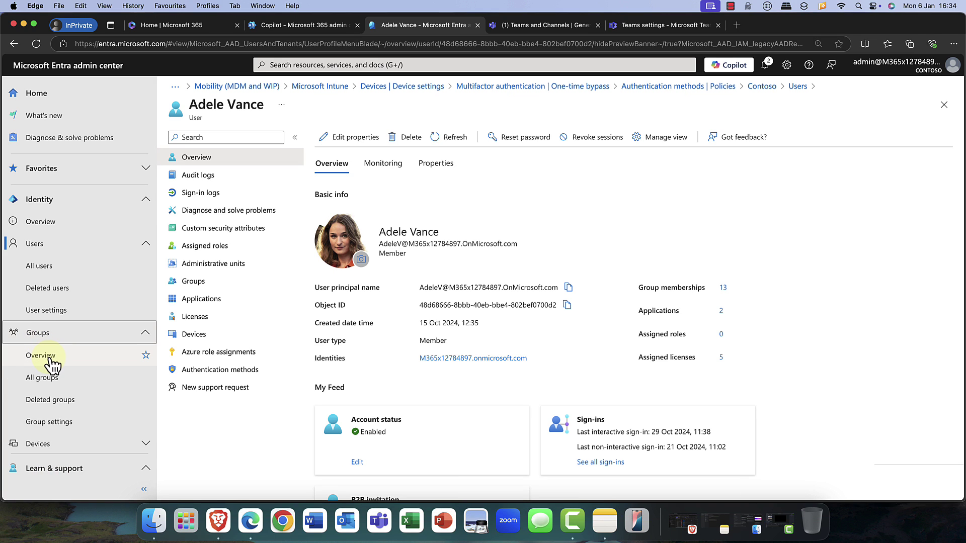
{"action": "left_click", "coordinate": [57, 385]}
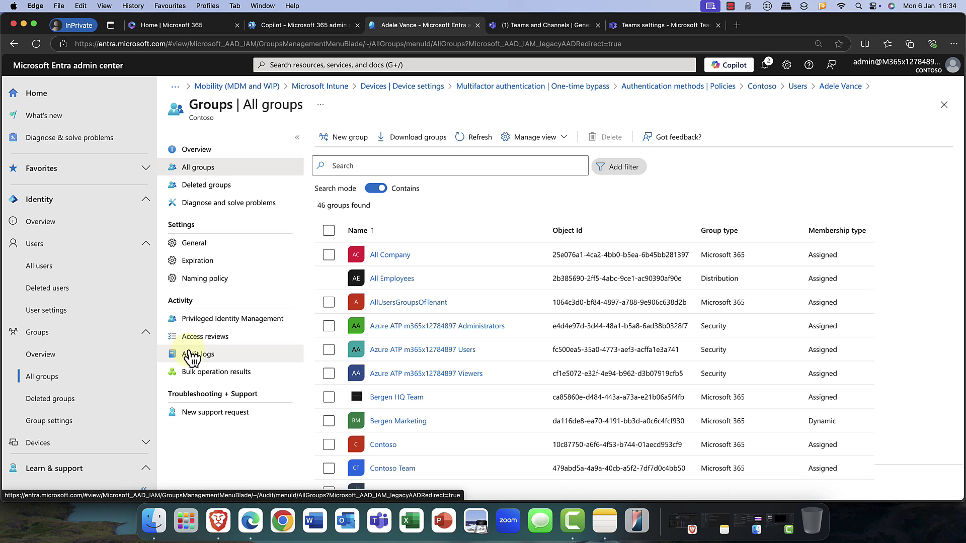
{"action": "left_click", "coordinate": [340, 139]}
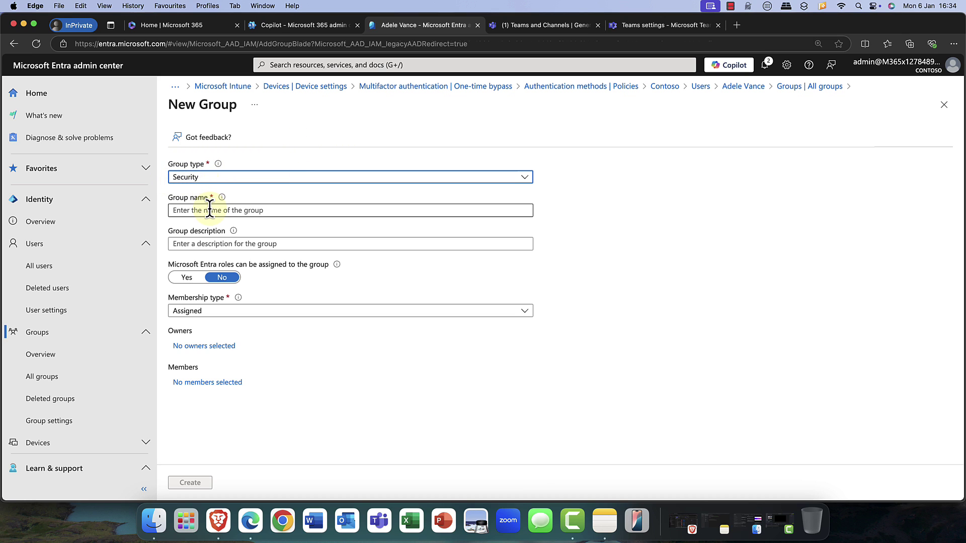
Set the new group's type to Microsoft 365, membership type to Dynamic User and name to New York Sales Teams.
{"action": "left_click", "coordinate": [206, 181]}
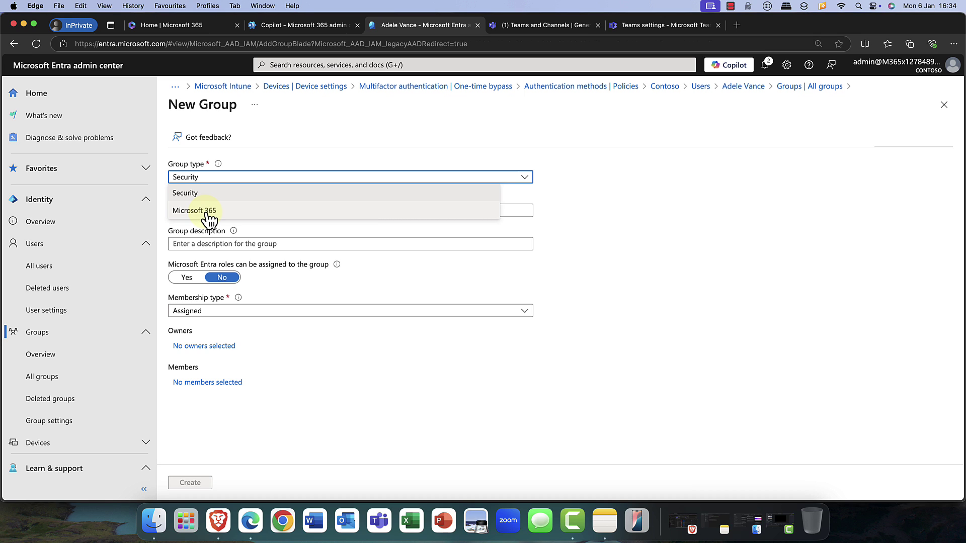
{"action": "left_click", "coordinate": [207, 212]}
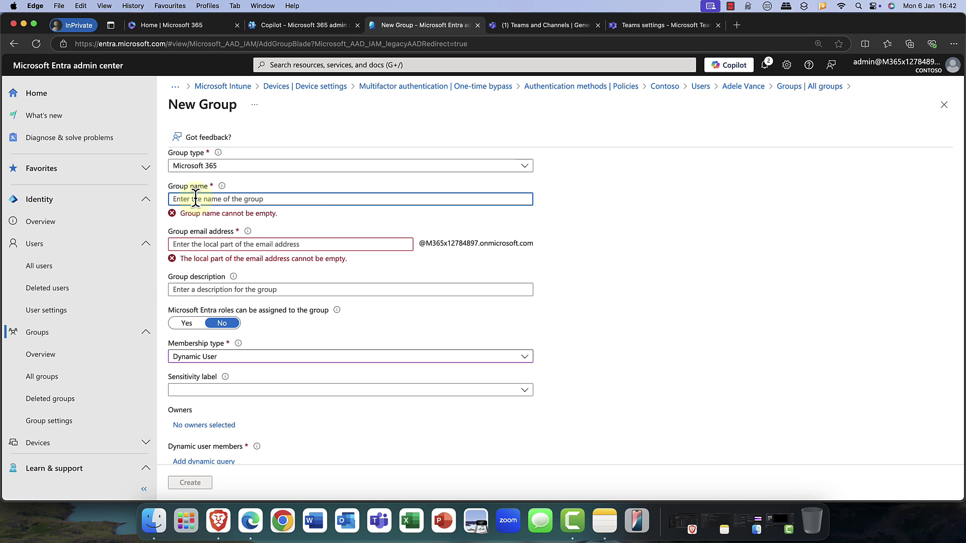
{"action": "right_click", "coordinate": [195, 200]}
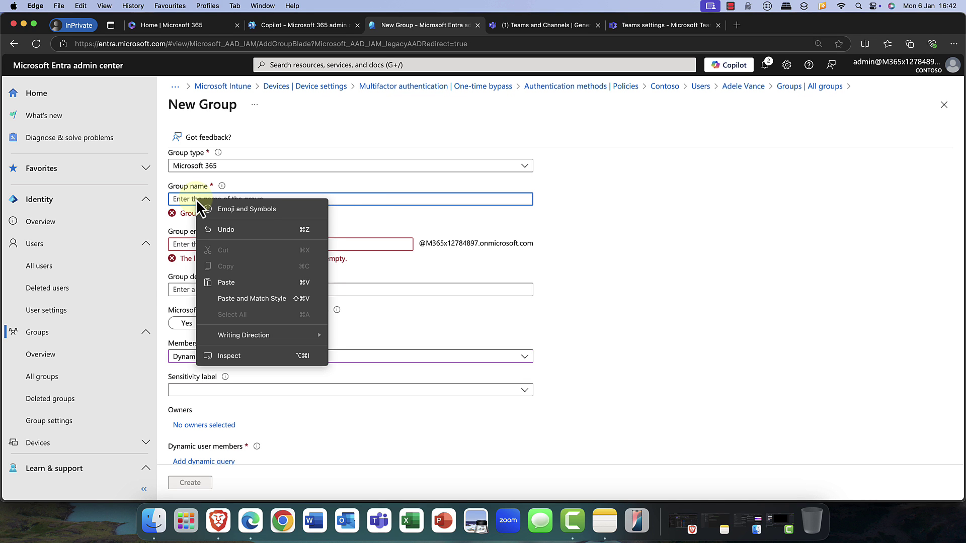
{"action": "left_click", "coordinate": [233, 282]}
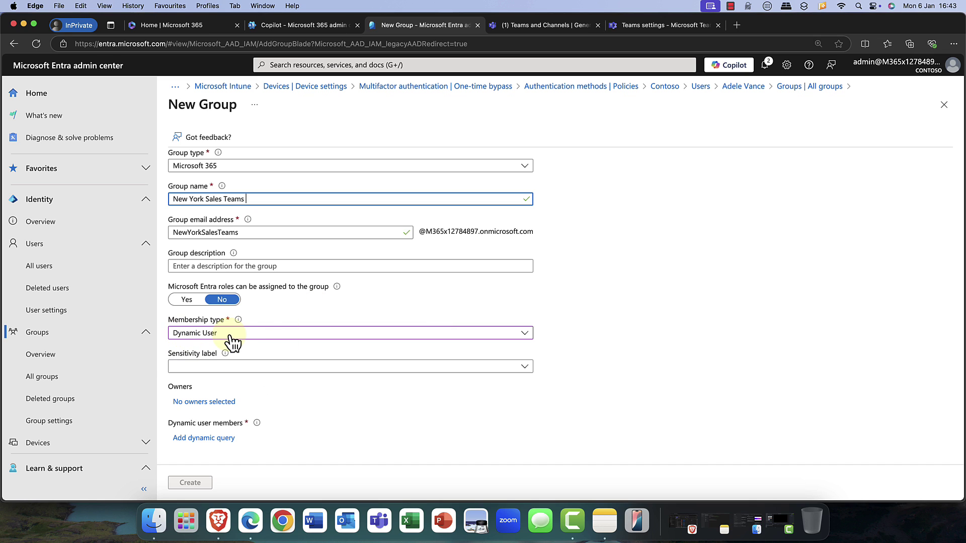
Search the possible owners for "cdx" and add the Microsoft CDX user as the group's owner.
{"action": "left_click", "coordinate": [203, 402]}
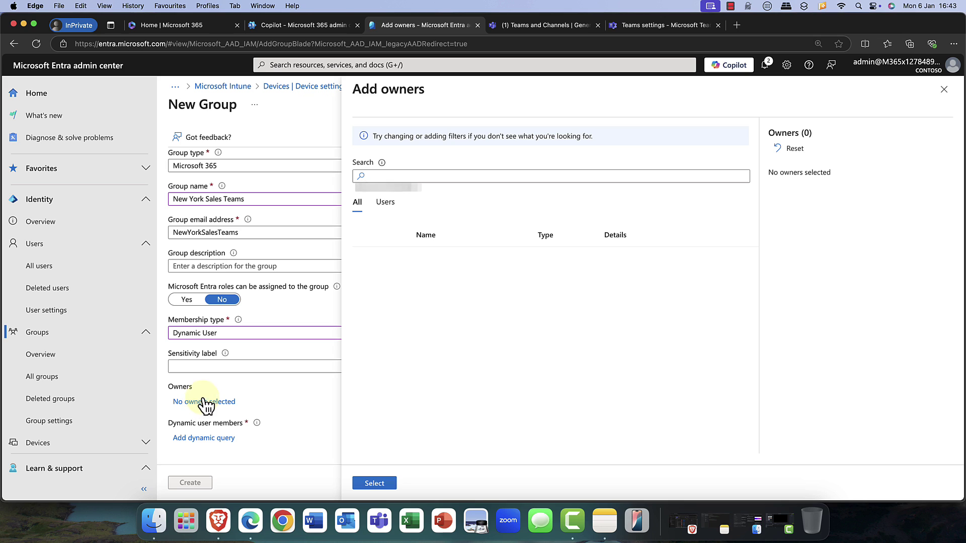
{"action": "left_click", "coordinate": [420, 175]}
{"action": "type", "text": "cdx"}
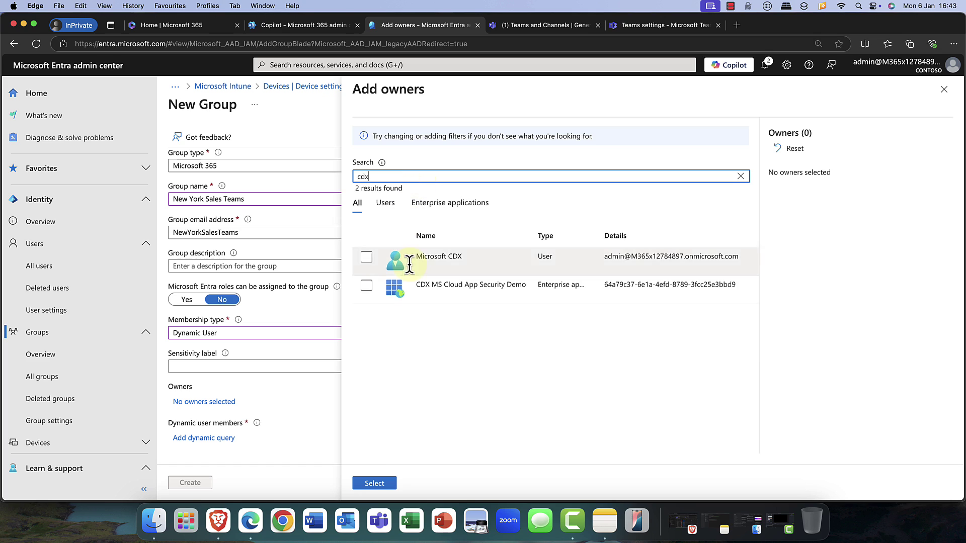
{"action": "left_click", "coordinate": [366, 257]}
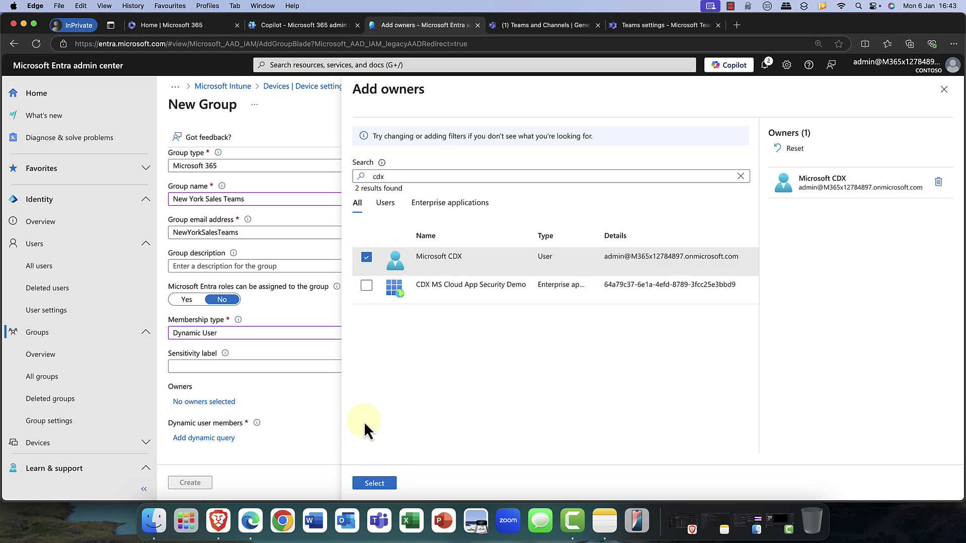
{"action": "left_click", "coordinate": [378, 483]}
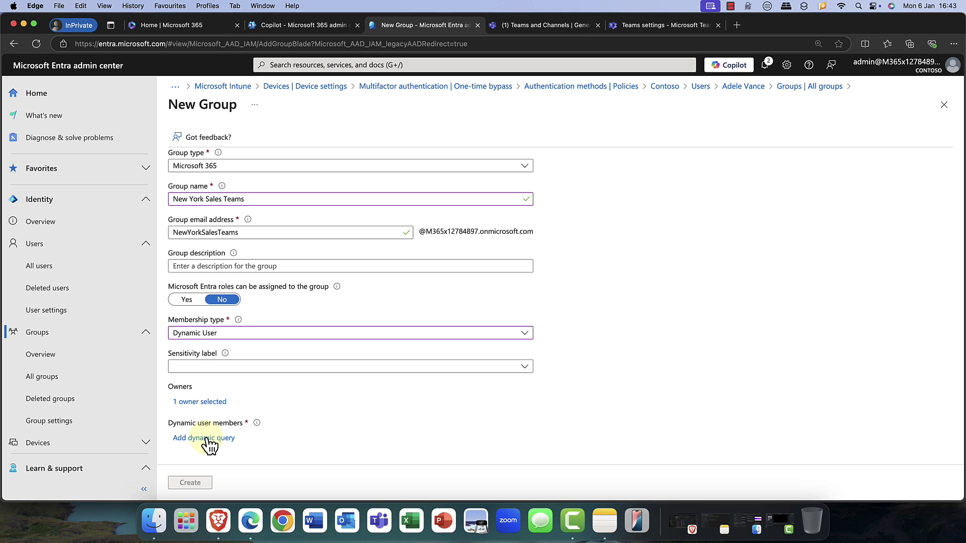
Start a dynamic membership query for the group with the condition city Equals New York.
{"action": "left_click", "coordinate": [206, 438]}
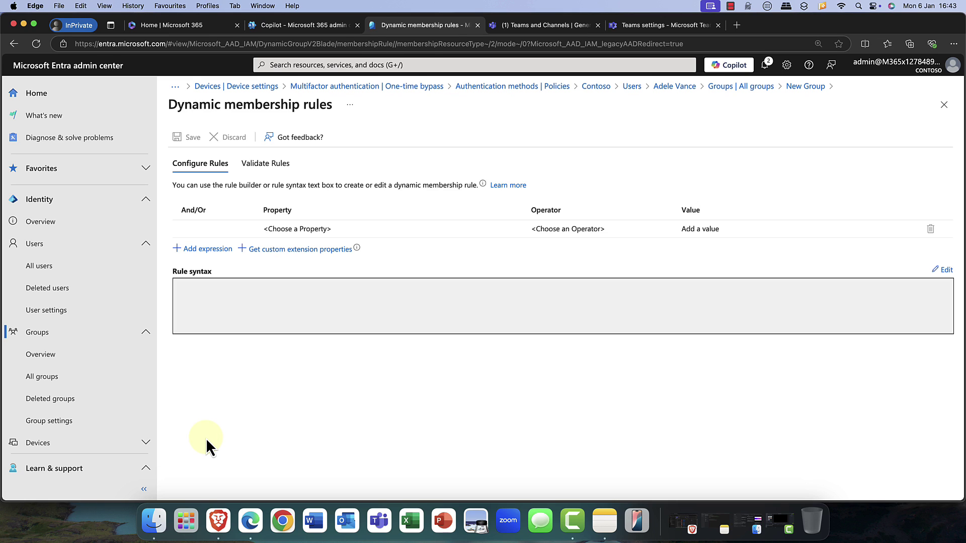
{"action": "left_click", "coordinate": [322, 232]}
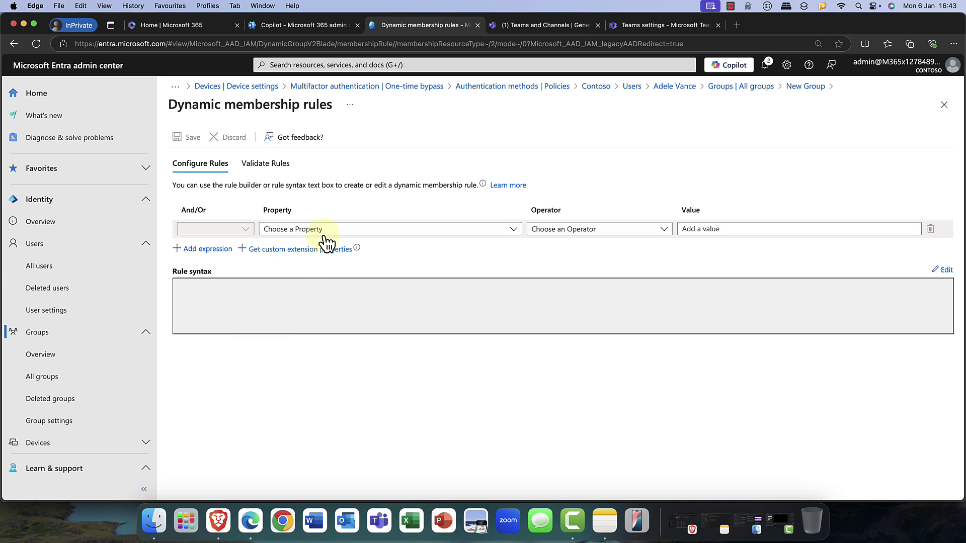
{"action": "left_click", "coordinate": [323, 232]}
{"action": "left_click", "coordinate": [313, 339]}
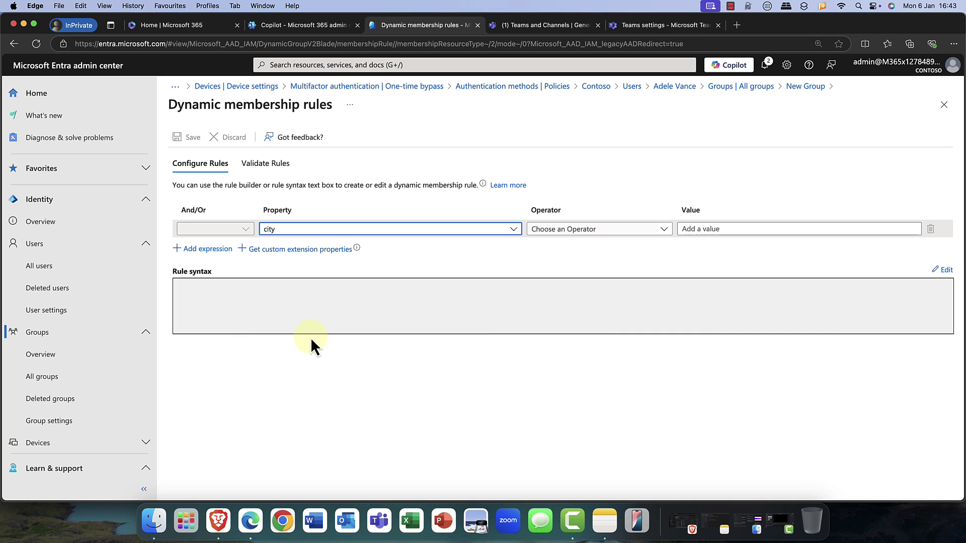
{"action": "left_click", "coordinate": [572, 230]}
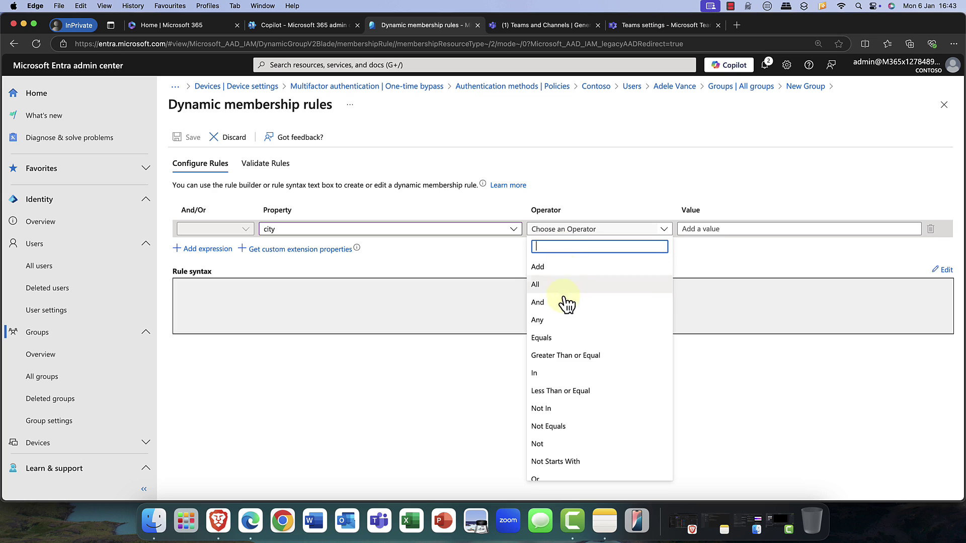
{"action": "left_click", "coordinate": [557, 339]}
{"action": "left_click", "coordinate": [746, 229]}
{"action": "type", "text": "New York"}
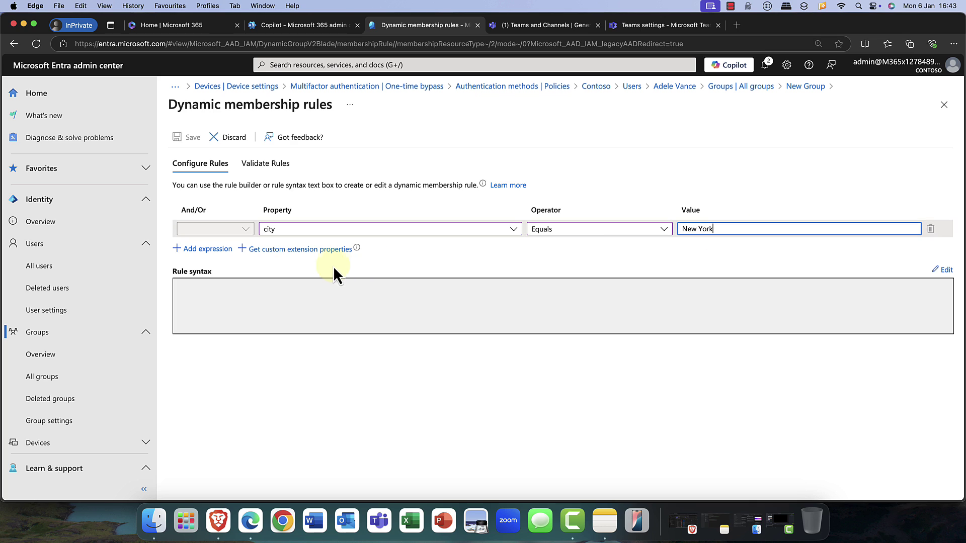
Add a second membership condition joined with And: department Equals IT Support.
{"action": "left_click", "coordinate": [205, 249]}
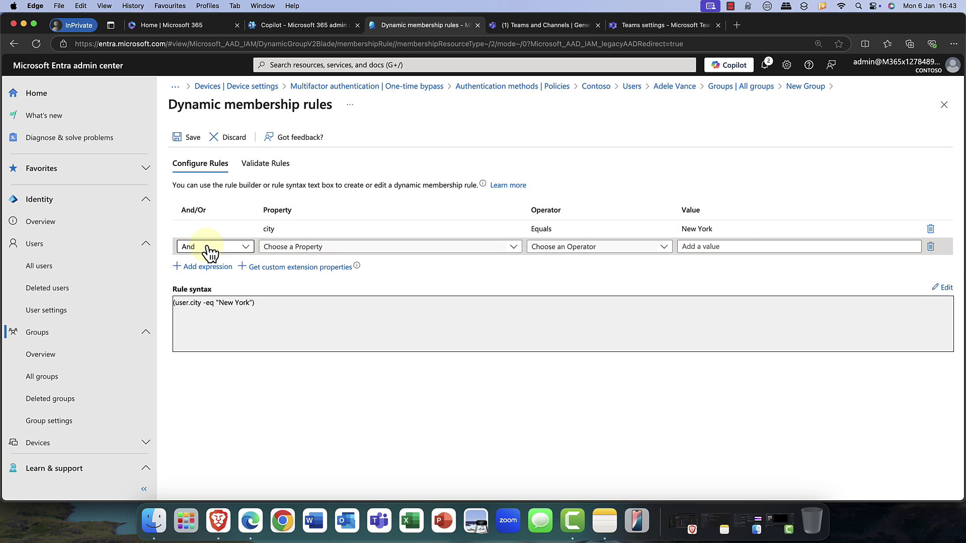
{"action": "left_click", "coordinate": [331, 247]}
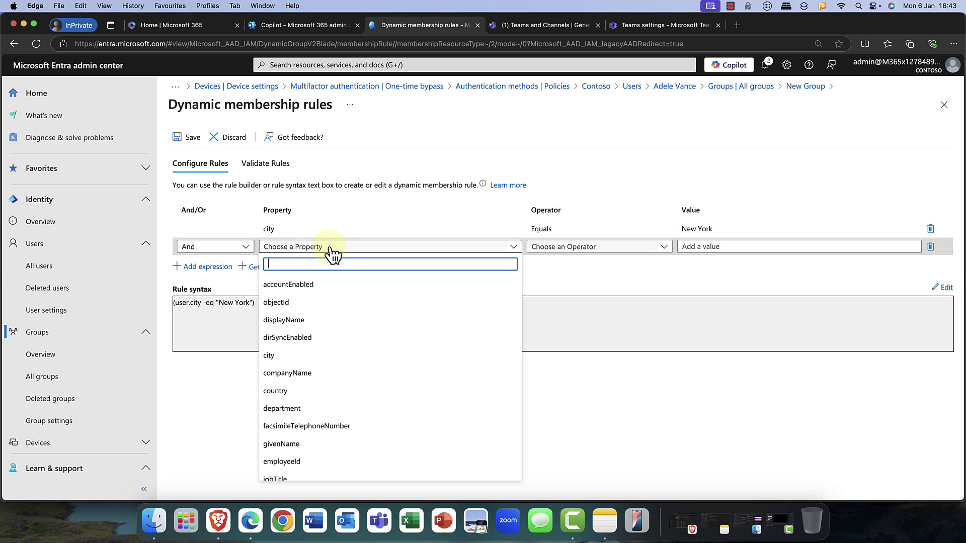
{"action": "left_click", "coordinate": [322, 411]}
{"action": "left_click", "coordinate": [572, 255]}
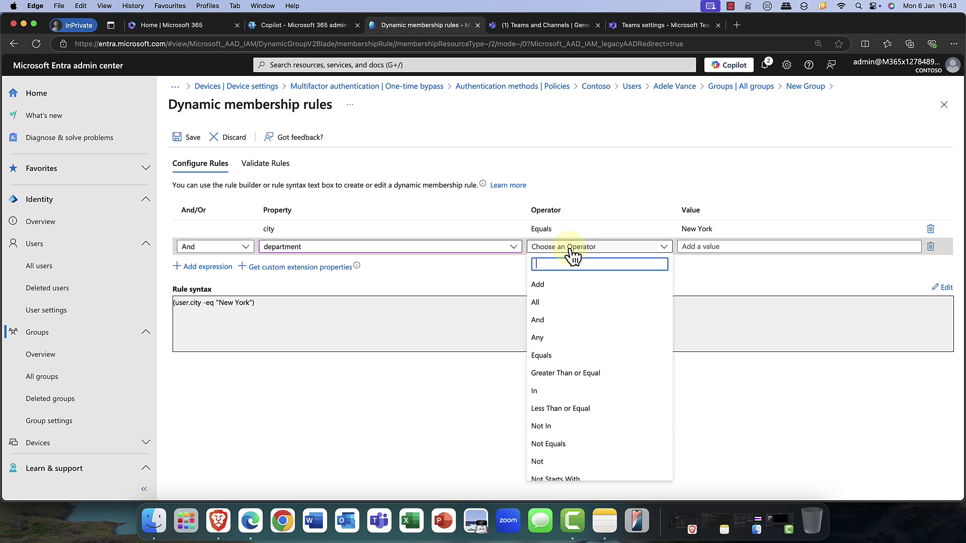
{"action": "left_click", "coordinate": [539, 354]}
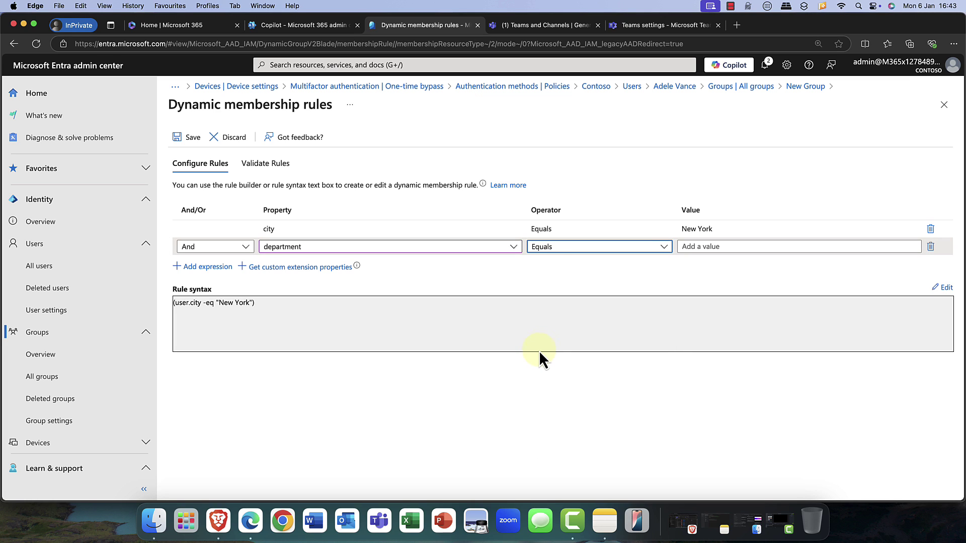
{"action": "left_click", "coordinate": [732, 247]}
{"action": "type", "text": "IT Support"}
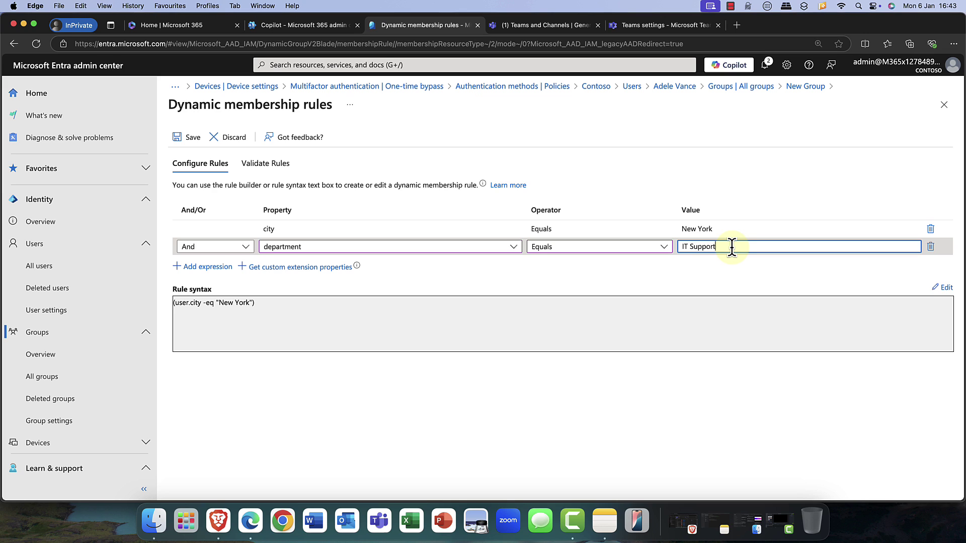
{"action": "left_click", "coordinate": [558, 292]}
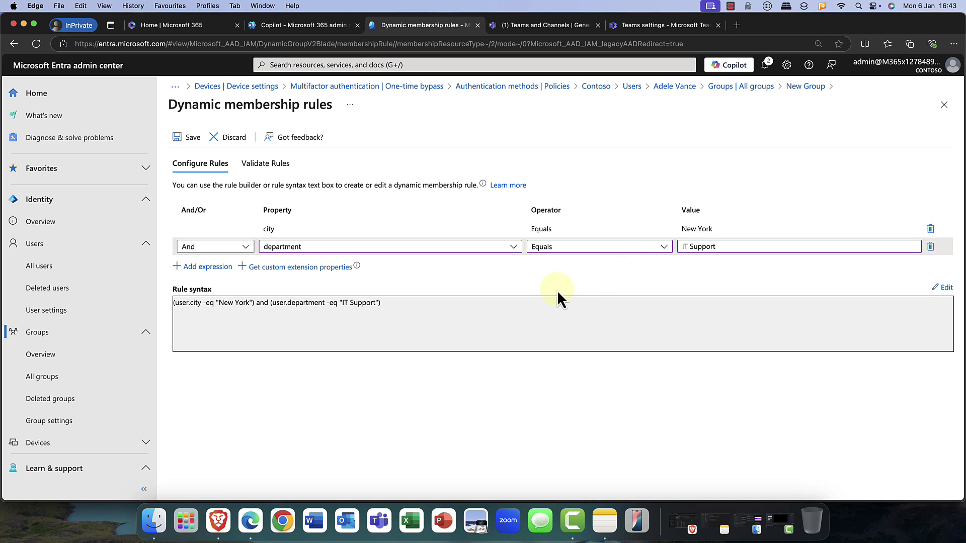
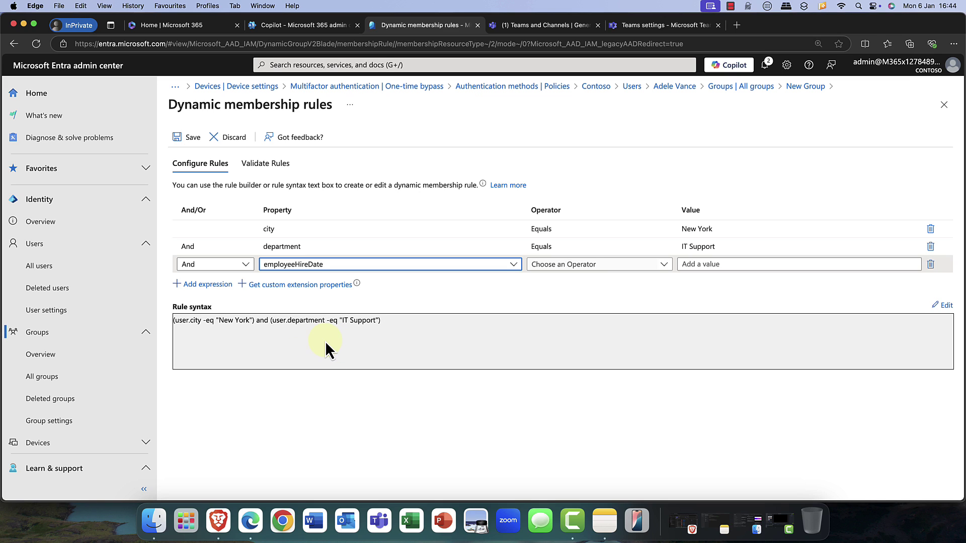
Set the employeeHireDate condition's operator to Greater Than or Equal and its value to 2025-03-02T09:00.
{"action": "left_click", "coordinate": [578, 267]}
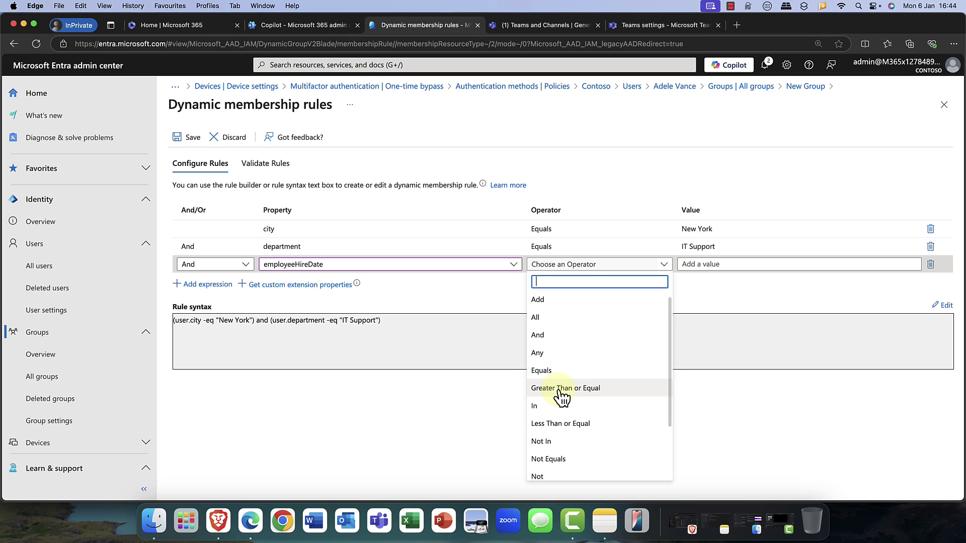
{"action": "scroll", "coordinate": [561, 396], "scroll_direction": "down", "scroll_amount": 1}
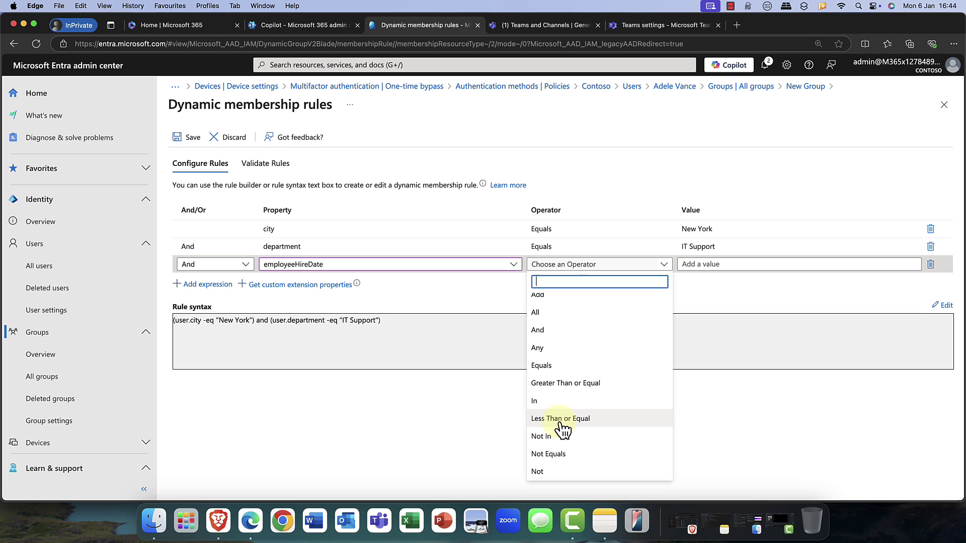
{"action": "left_click", "coordinate": [567, 384]}
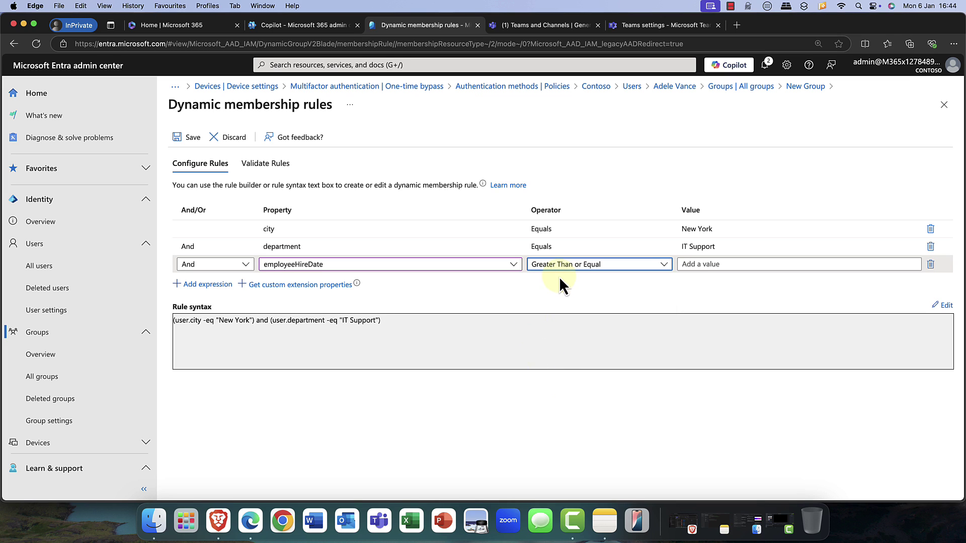
{"action": "left_click", "coordinate": [707, 262]}
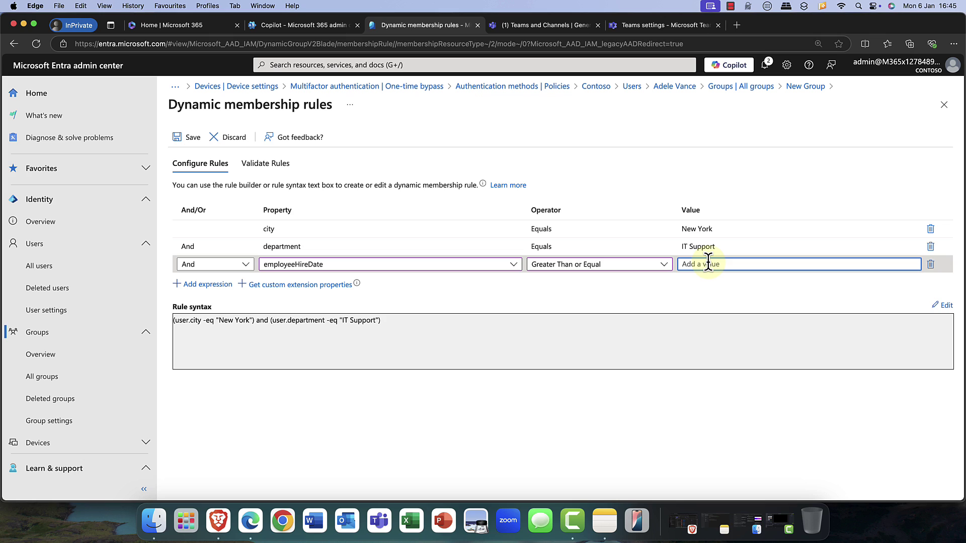
{"action": "type", "text": "2025"}
{"action": "type", "text": "-"}
{"action": "type", "text": "03"}
{"action": "type", "text": "-02"}
{"action": "type", "text": "T"}
{"action": "type", "text": "09:00"}
{"action": "left_click", "coordinate": [487, 348]}
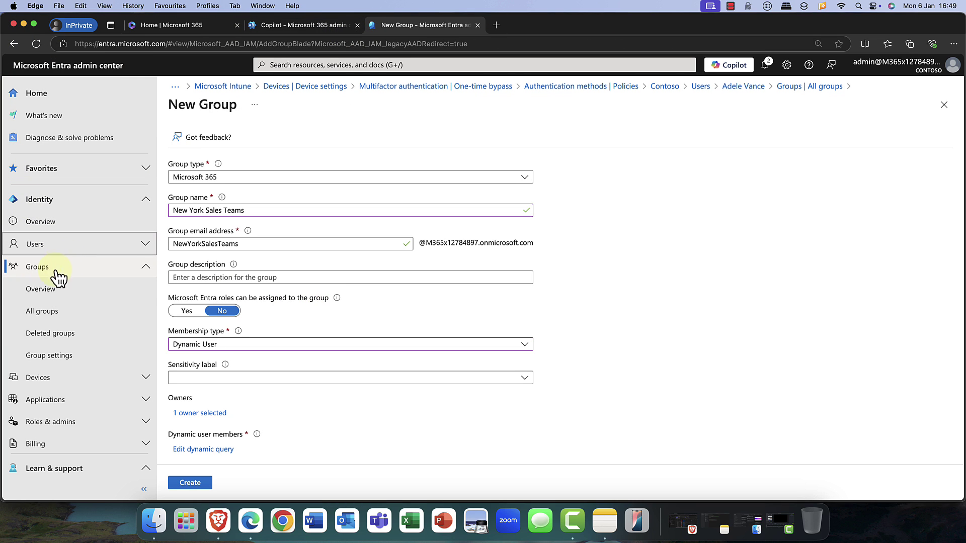
Open the first user in the list of all users and edit that user's job information properties.
{"action": "left_click", "coordinate": [51, 249]}
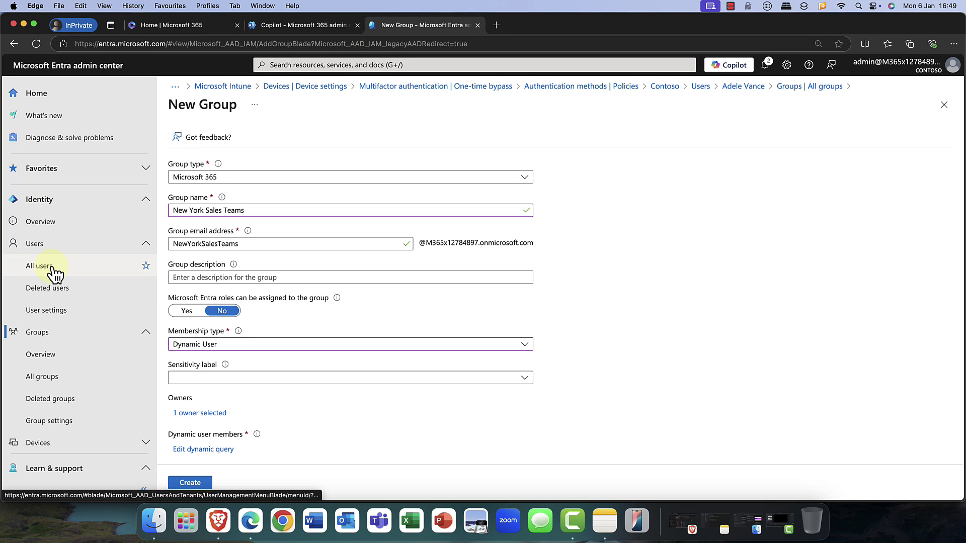
{"action": "left_click", "coordinate": [53, 271]}
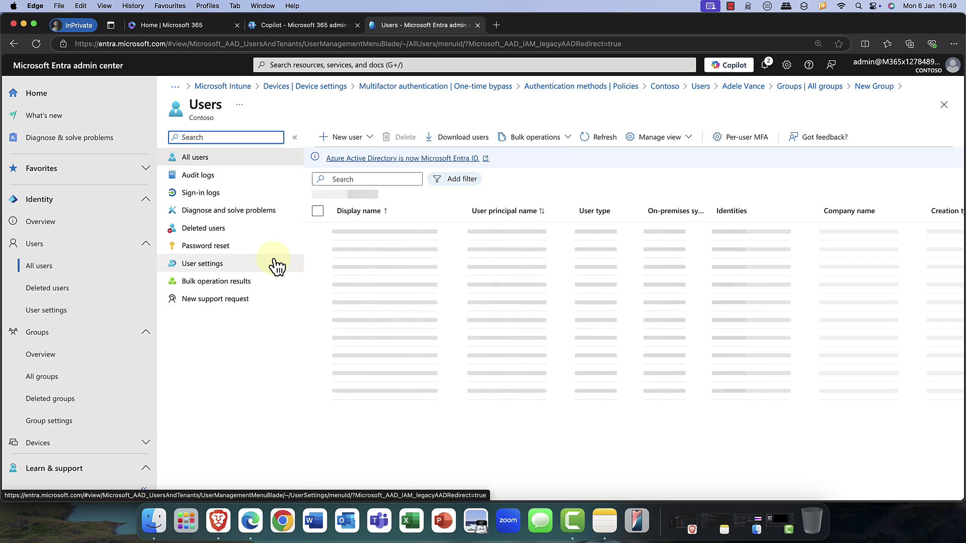
{"action": "left_click", "coordinate": [382, 233]}
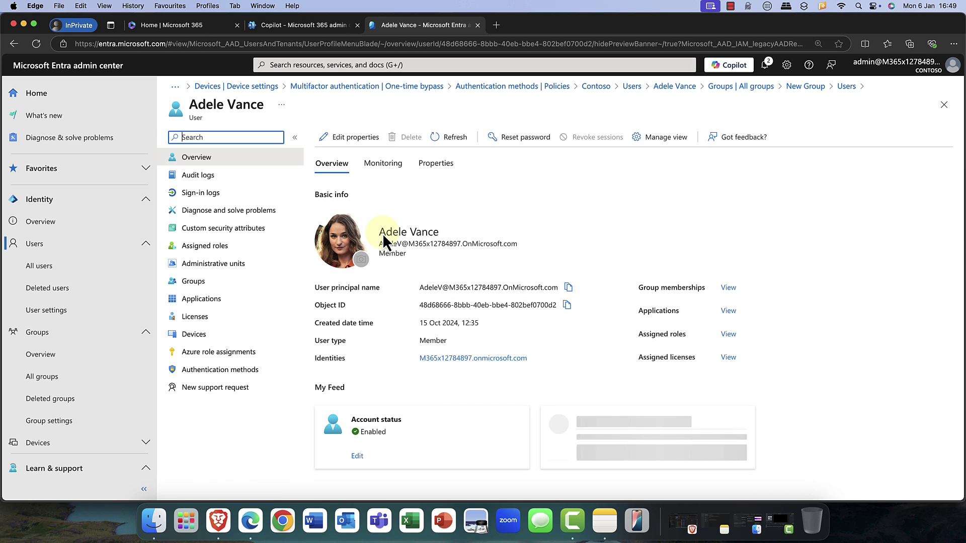
{"action": "left_click", "coordinate": [354, 140]}
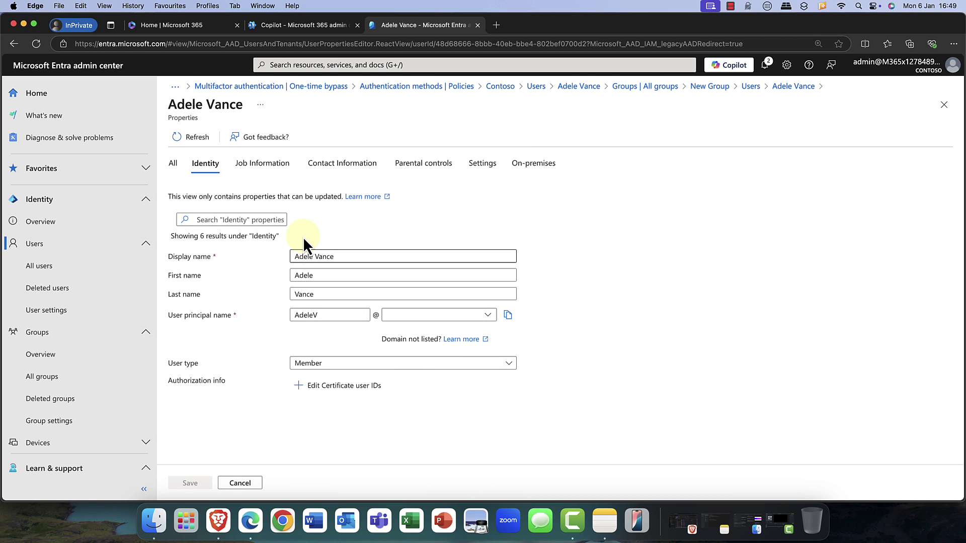
{"action": "left_click", "coordinate": [268, 172]}
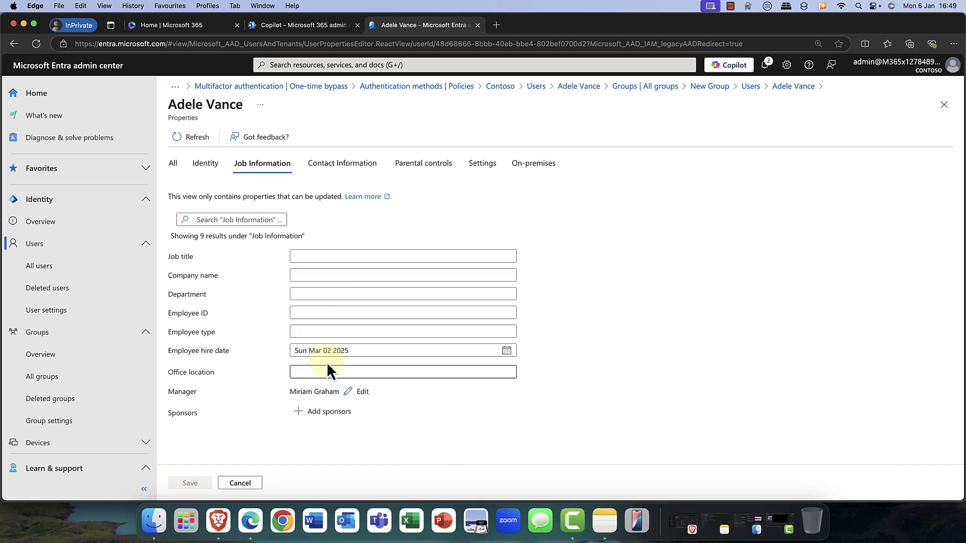
Set the user's department to IT Support and city to New York, and save the properties.
{"action": "left_click", "coordinate": [306, 289]}
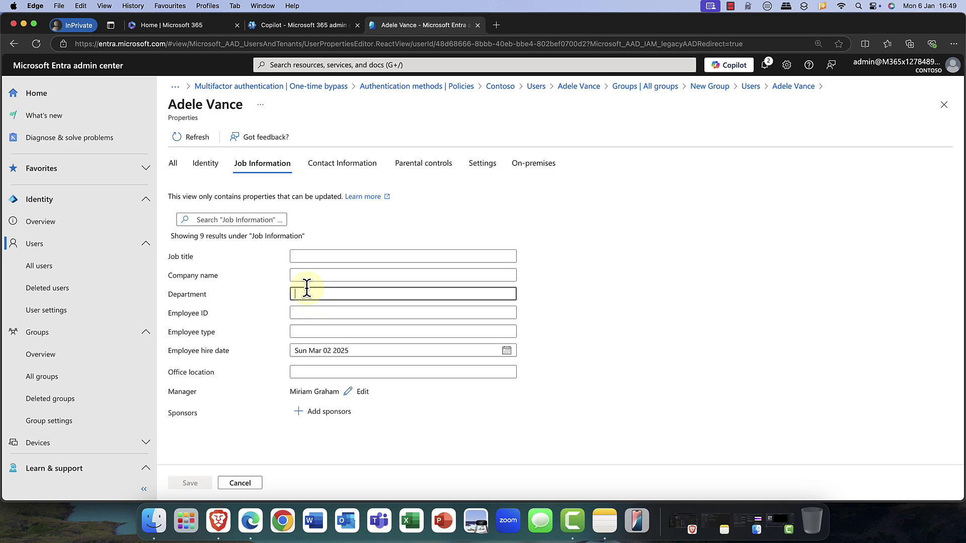
{"action": "type", "text": "IT S"}
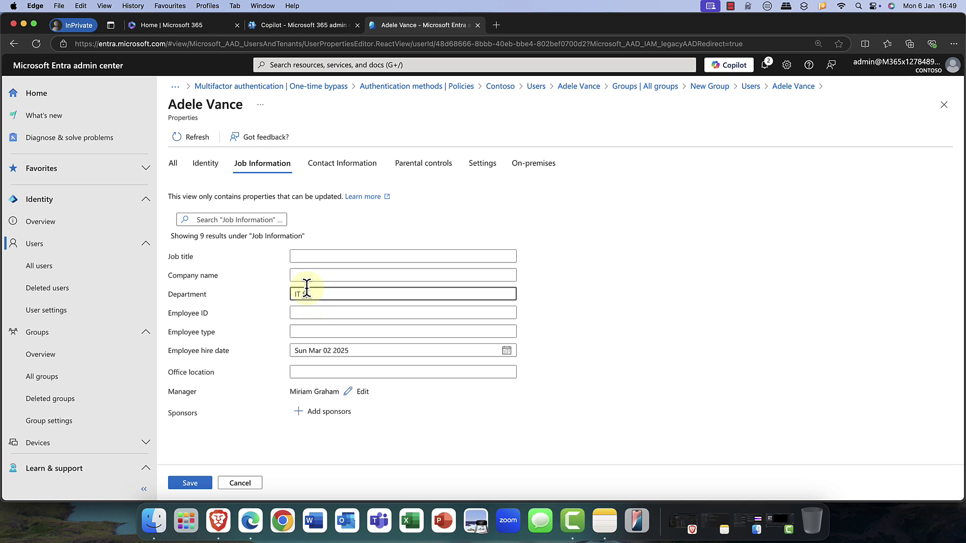
{"action": "type", "text": "upport"}
{"action": "left_click", "coordinate": [227, 168]}
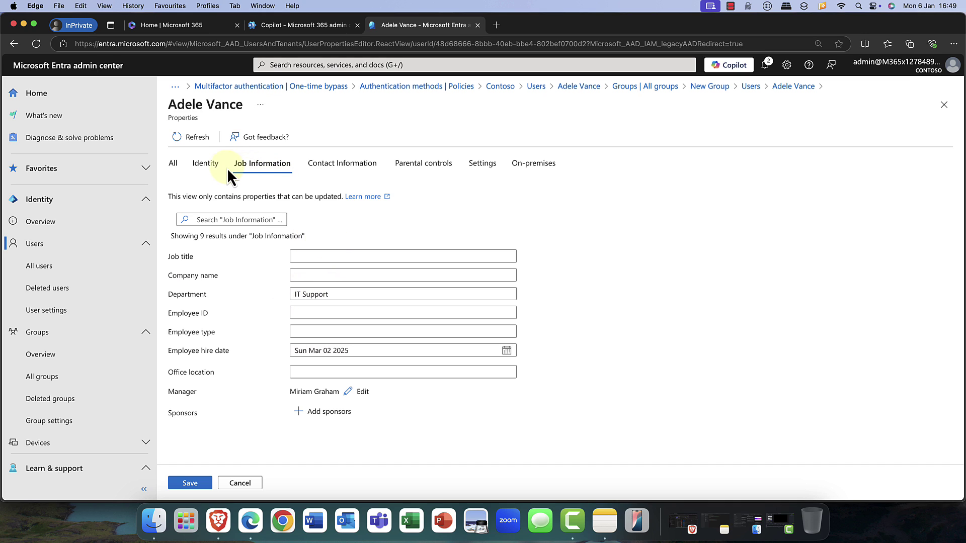
{"action": "left_click", "coordinate": [341, 167]}
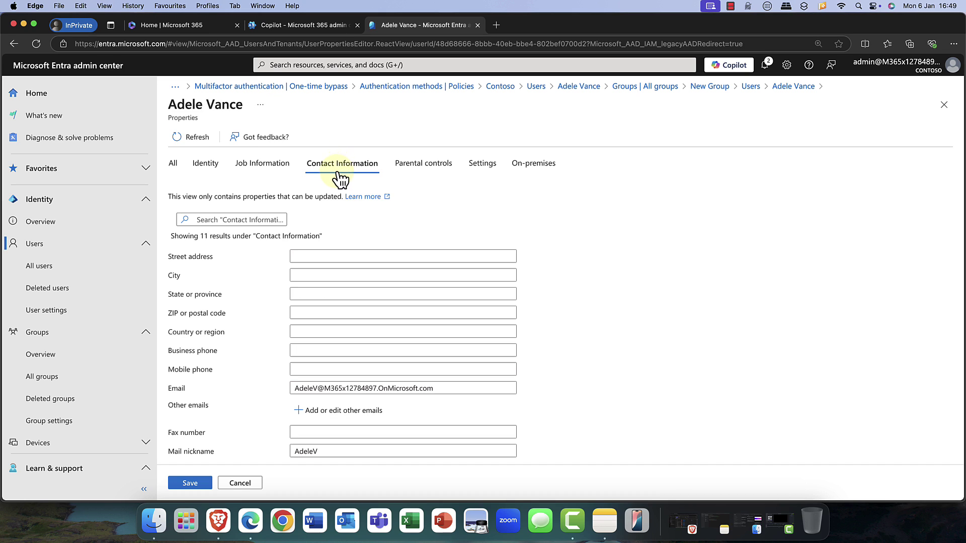
{"action": "left_click", "coordinate": [340, 274]}
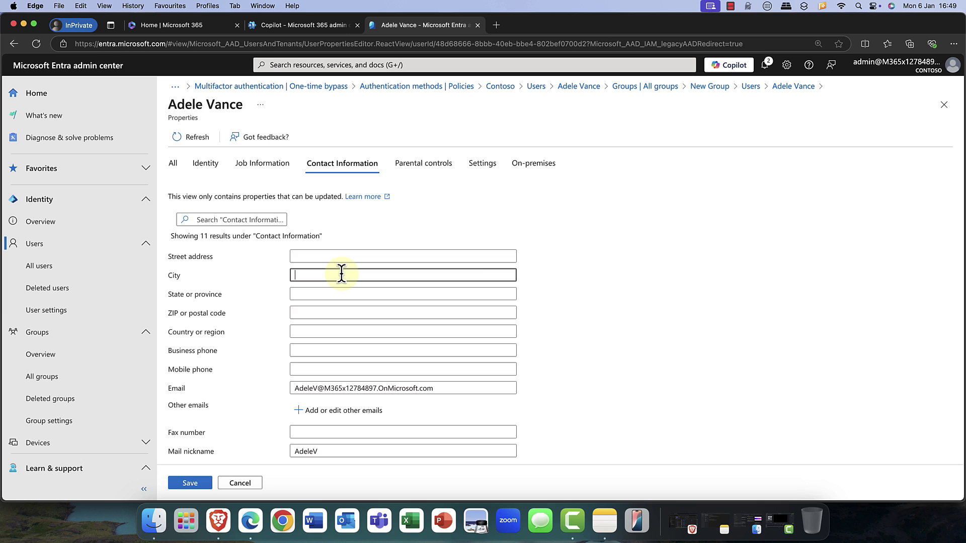
{"action": "type", "text": "New York"}
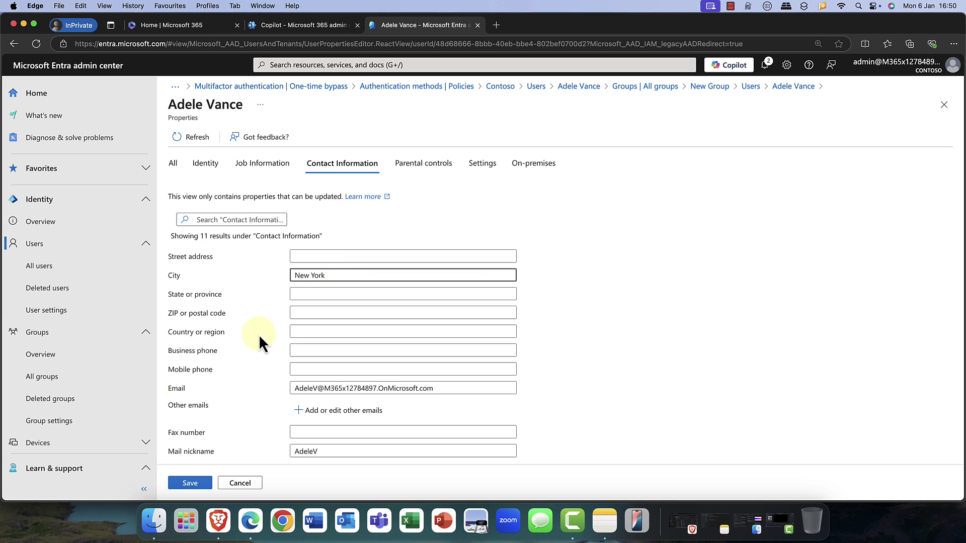
{"action": "left_click", "coordinate": [191, 483]}
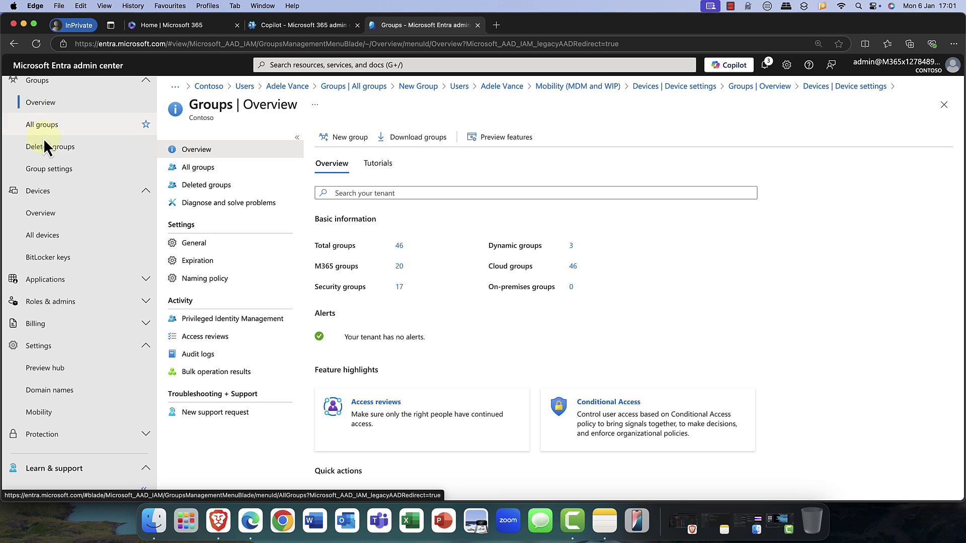
Look through the devices overview and the list of all devices, and open the Microsoft Entra device settings.
{"action": "left_click", "coordinate": [48, 234]}
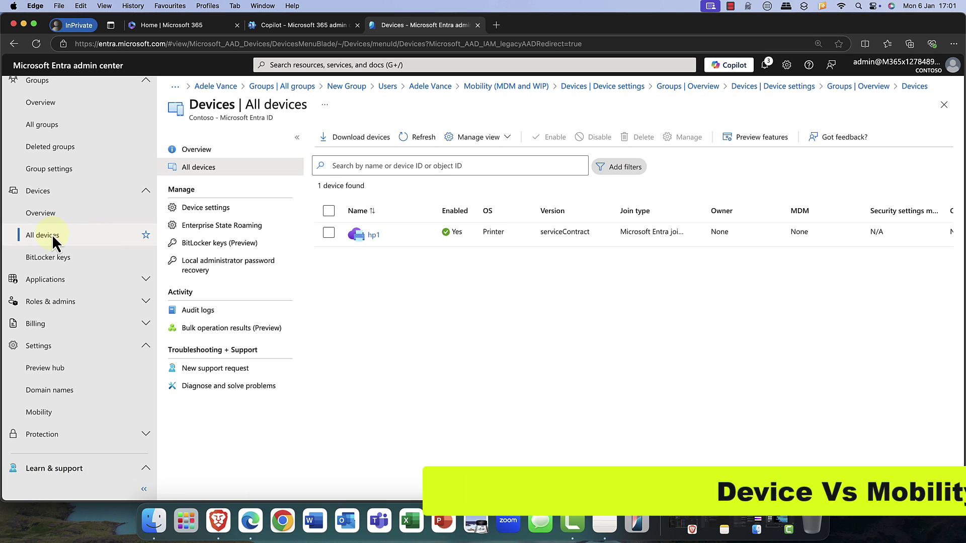
{"action": "left_click", "coordinate": [43, 213]}
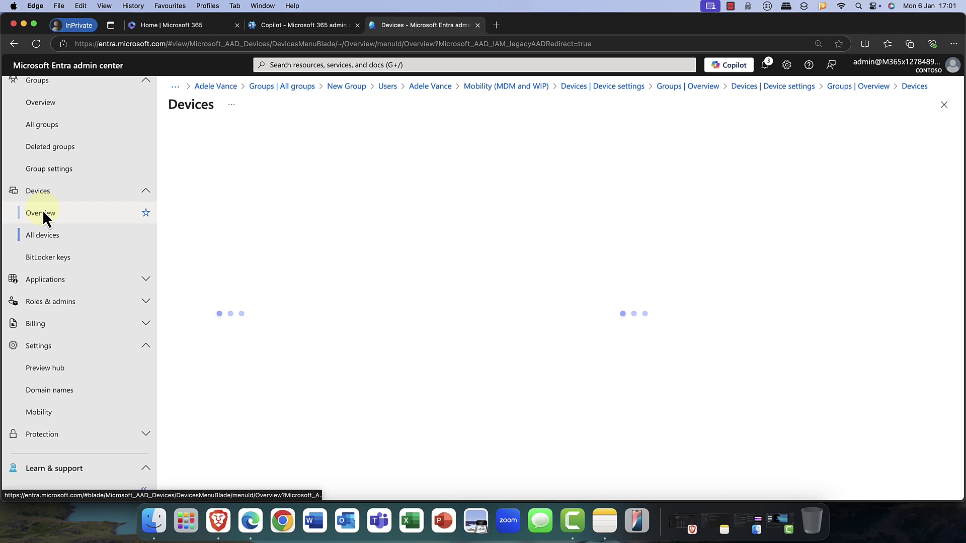
{"action": "scroll", "coordinate": [42, 212], "scroll_direction": "down", "scroll_amount": 5}
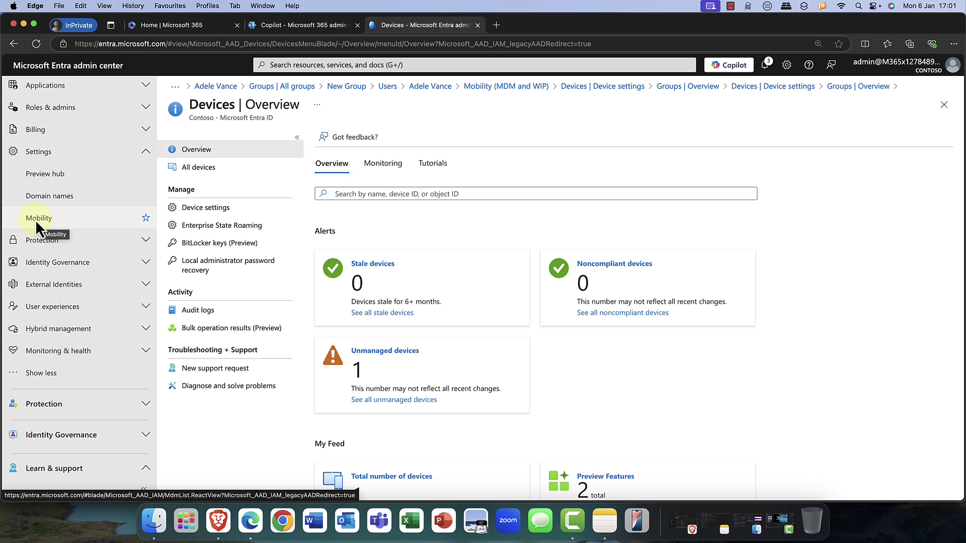
{"action": "scroll", "coordinate": [35, 219], "scroll_direction": "up", "scroll_amount": 4}
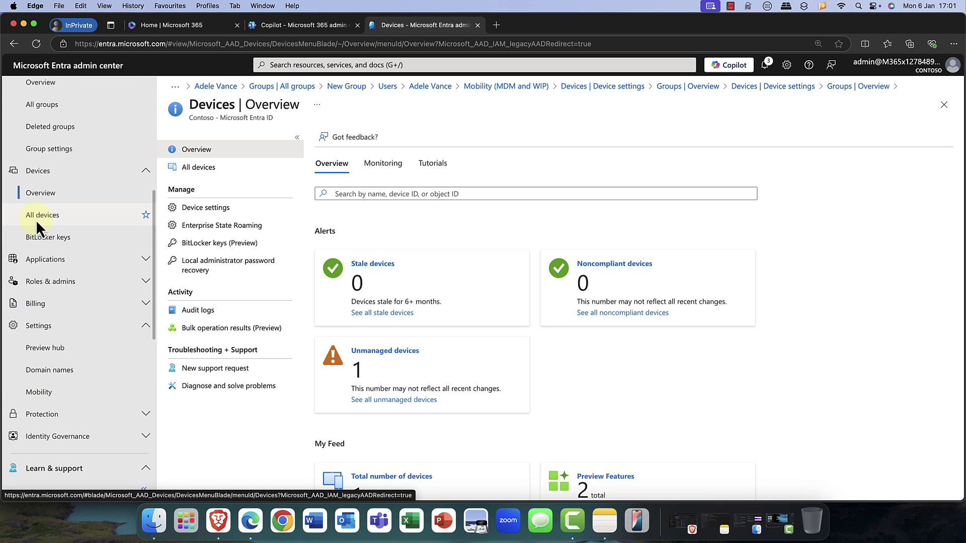
{"action": "left_click", "coordinate": [37, 221]}
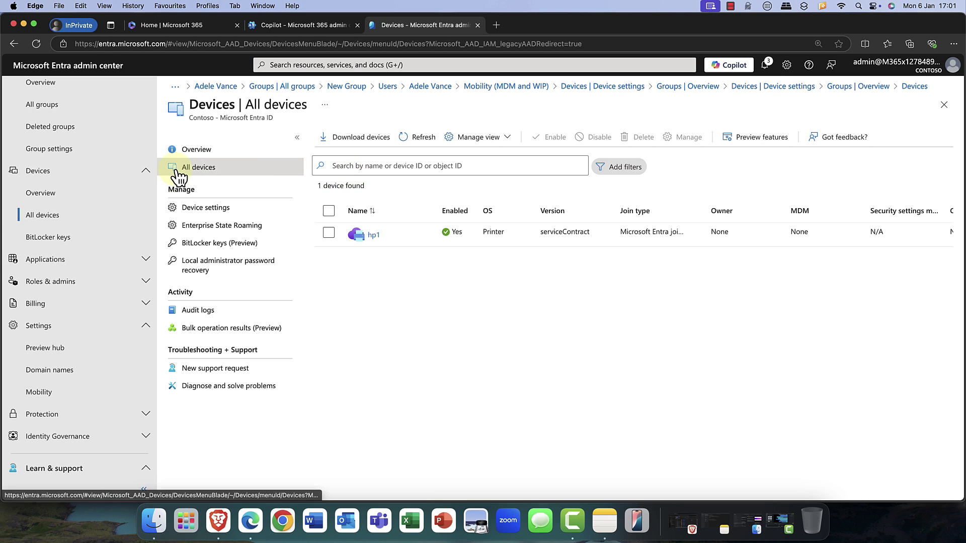
{"action": "left_click", "coordinate": [205, 207]}
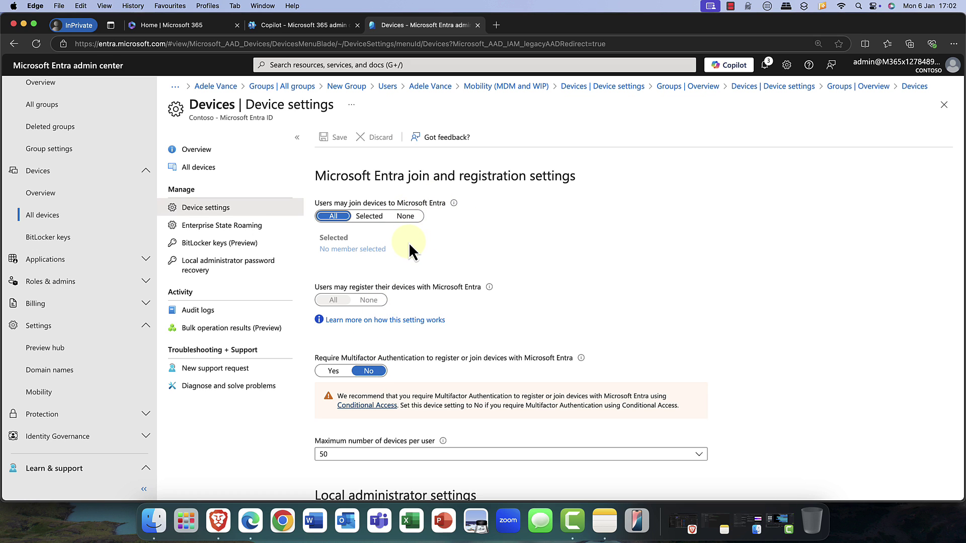
Review the Microsoft Entra join and registration settings, and open the Microsoft Intune configuration under Mobility (MDM and WIP).
{"action": "scroll", "coordinate": [406, 243], "scroll_direction": "down", "scroll_amount": 1}
{"action": "scroll", "coordinate": [406, 245], "scroll_direction": "up", "scroll_amount": 1}
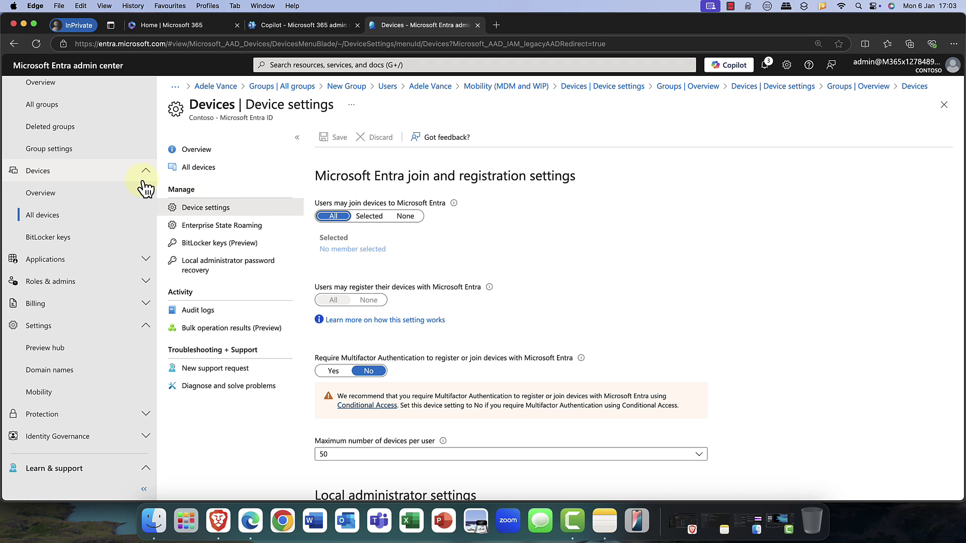
{"action": "left_click", "coordinate": [43, 392]}
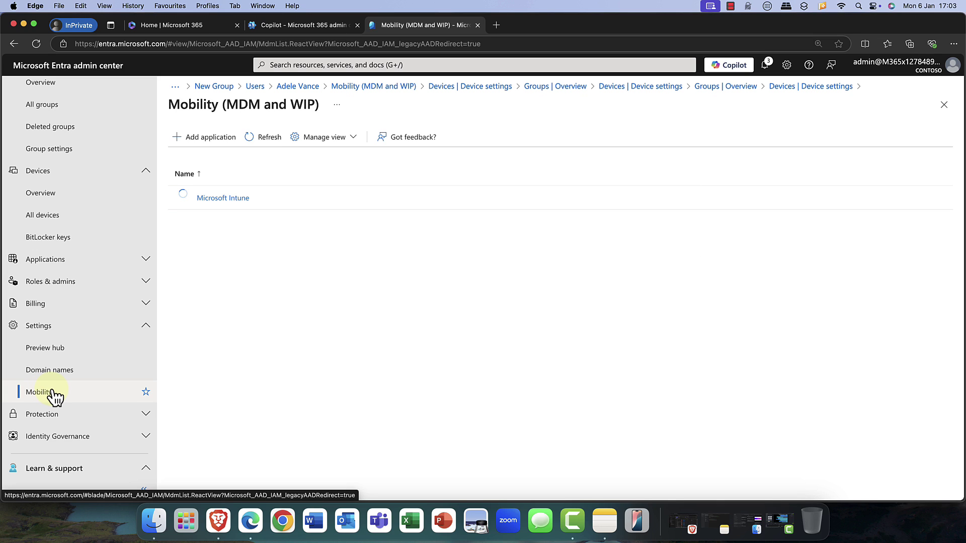
{"action": "left_click", "coordinate": [231, 199]}
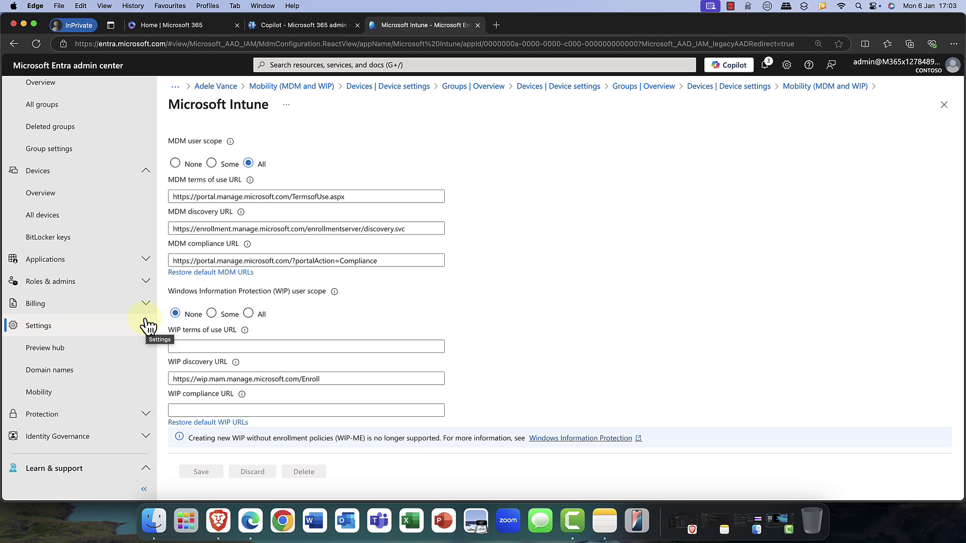
Switch to the Microsoft 365 admin center, look through the list of all admin centers, and open Office configuration.
{"action": "left_click", "coordinate": [166, 30]}
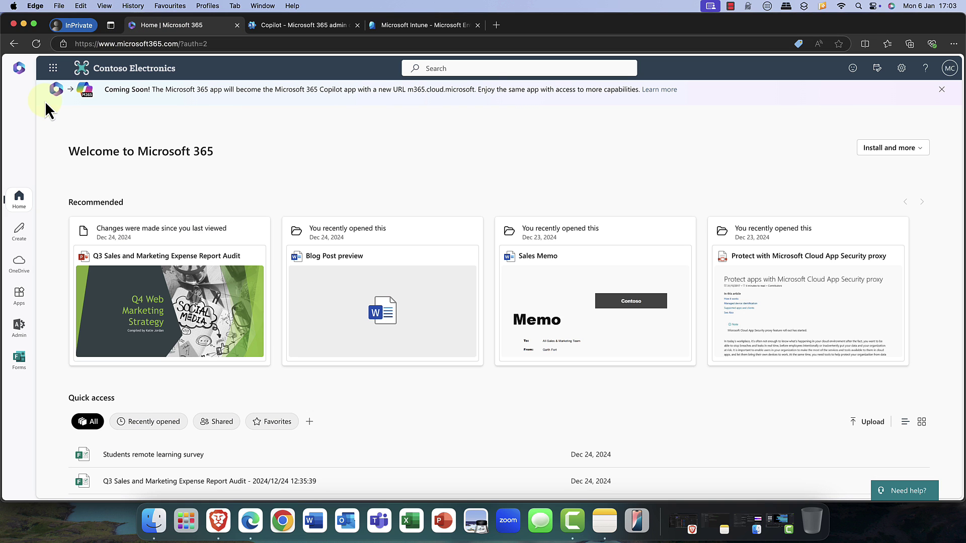
{"action": "left_click", "coordinate": [281, 25]}
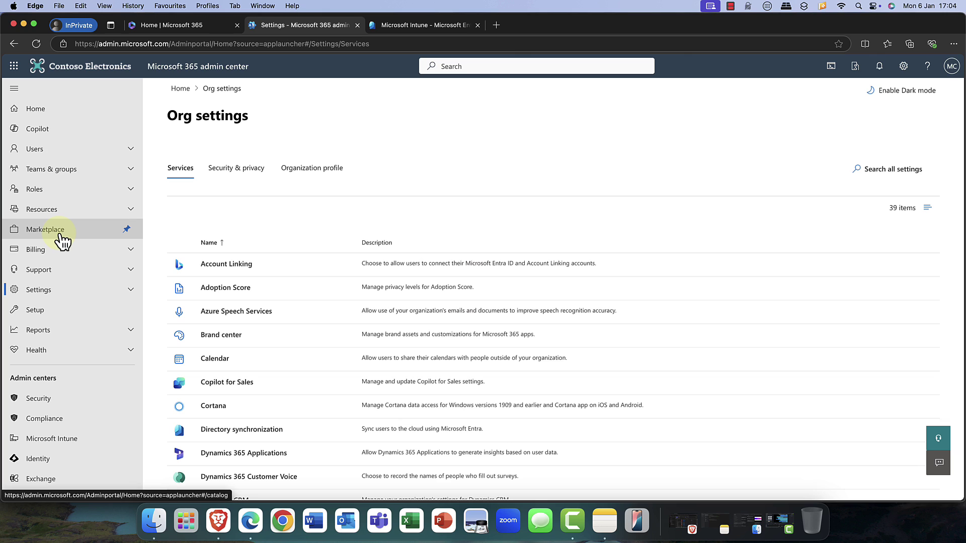
{"action": "scroll", "coordinate": [50, 254], "scroll_direction": "down", "scroll_amount": 3}
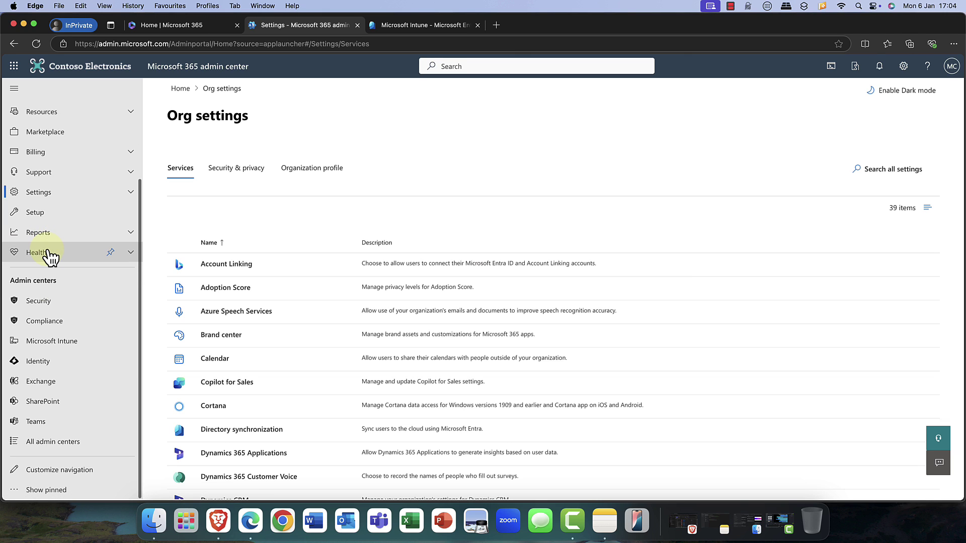
{"action": "scroll", "coordinate": [50, 257], "scroll_direction": "up", "scroll_amount": 3}
{"action": "scroll", "coordinate": [48, 254], "scroll_direction": "down", "scroll_amount": 3}
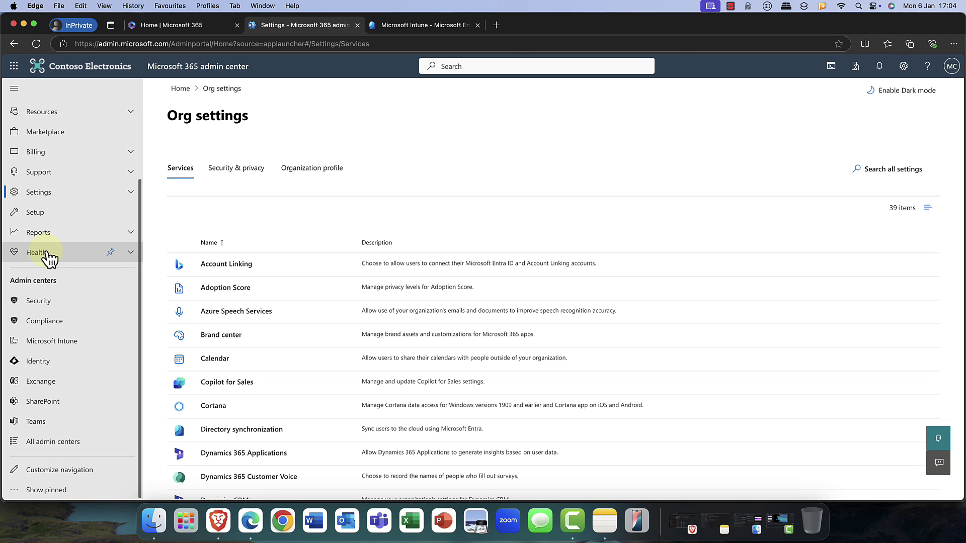
{"action": "left_click", "coordinate": [50, 442]}
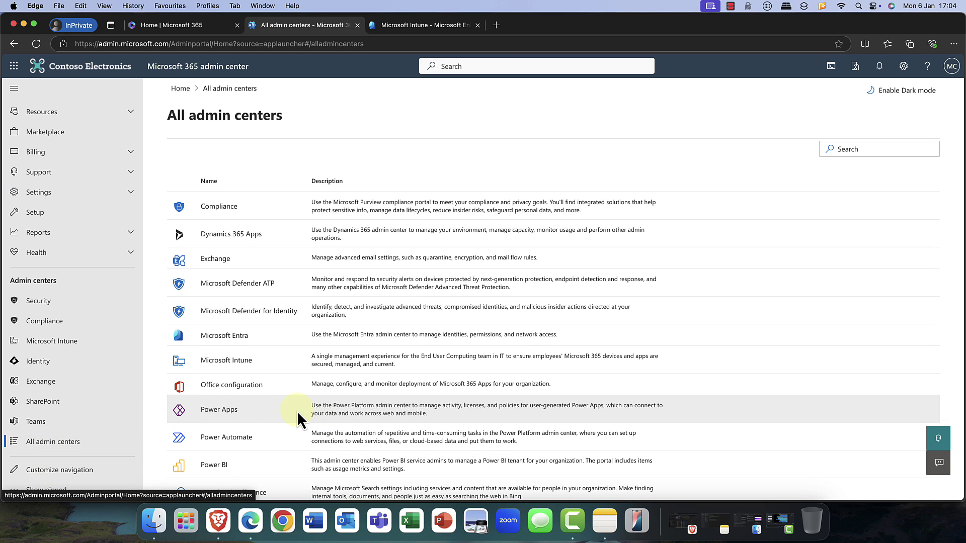
{"action": "scroll", "coordinate": [268, 407], "scroll_direction": "down", "scroll_amount": 5}
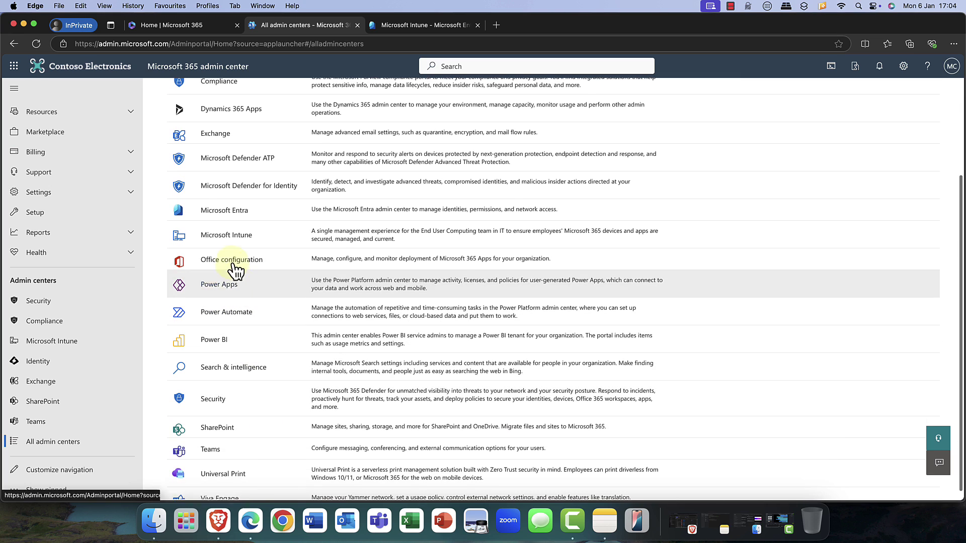
{"action": "left_click", "coordinate": [229, 261]}
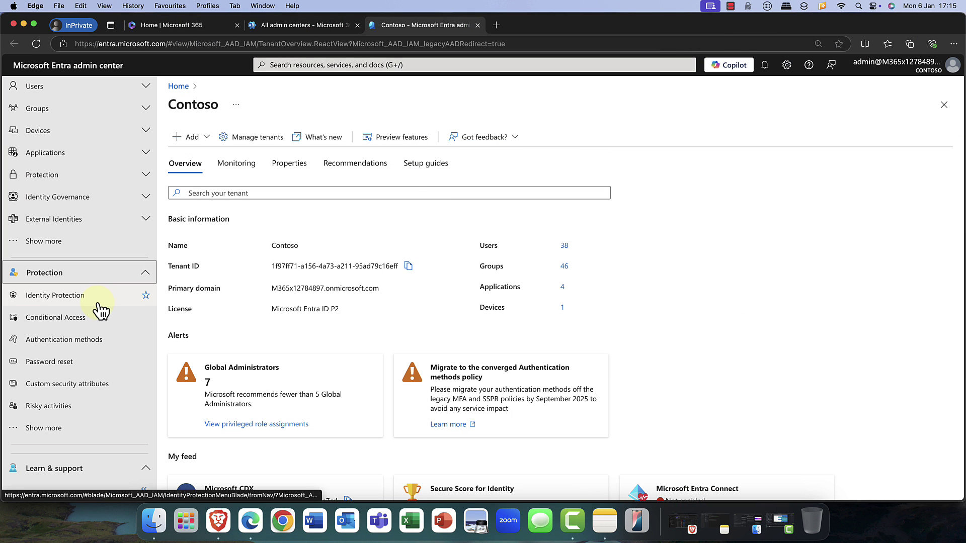
Start a new Conditional Access policy in the Entra admin center and name it Demo Admin Policy.
{"action": "left_click", "coordinate": [40, 321]}
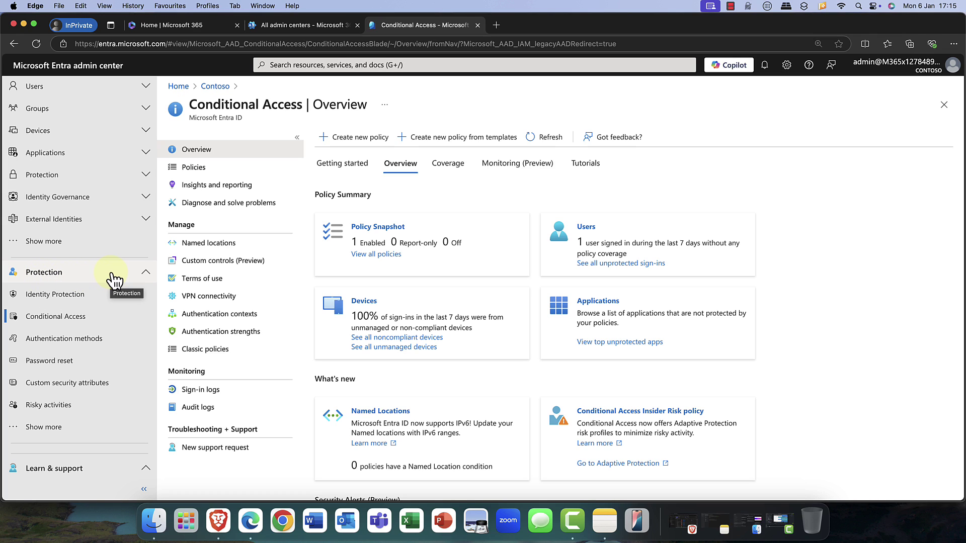
{"action": "left_click", "coordinate": [195, 175]}
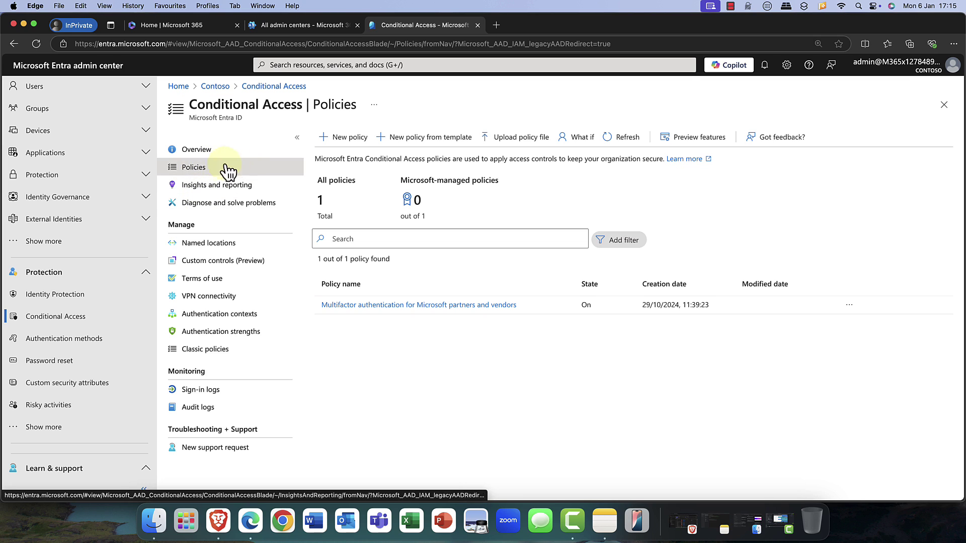
{"action": "left_click", "coordinate": [338, 144]}
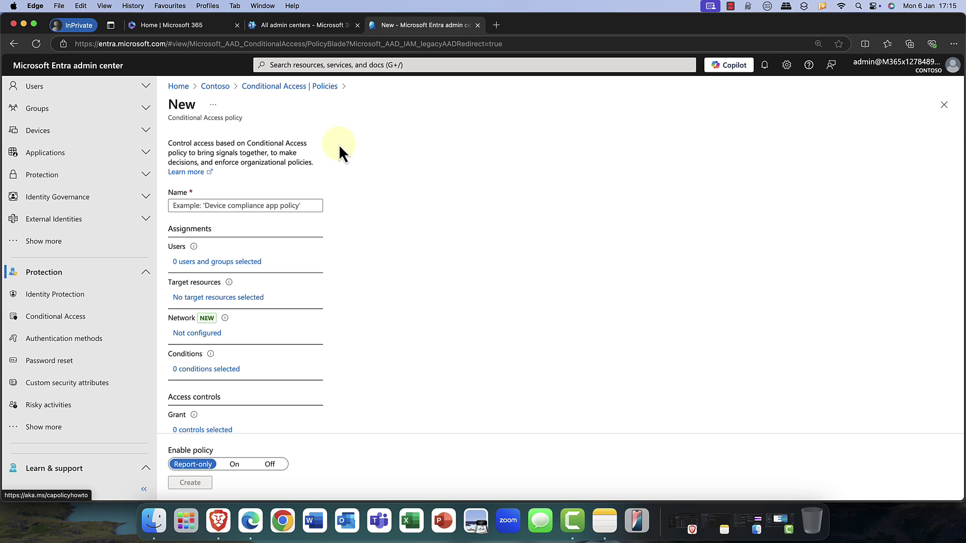
{"action": "left_click", "coordinate": [218, 207]}
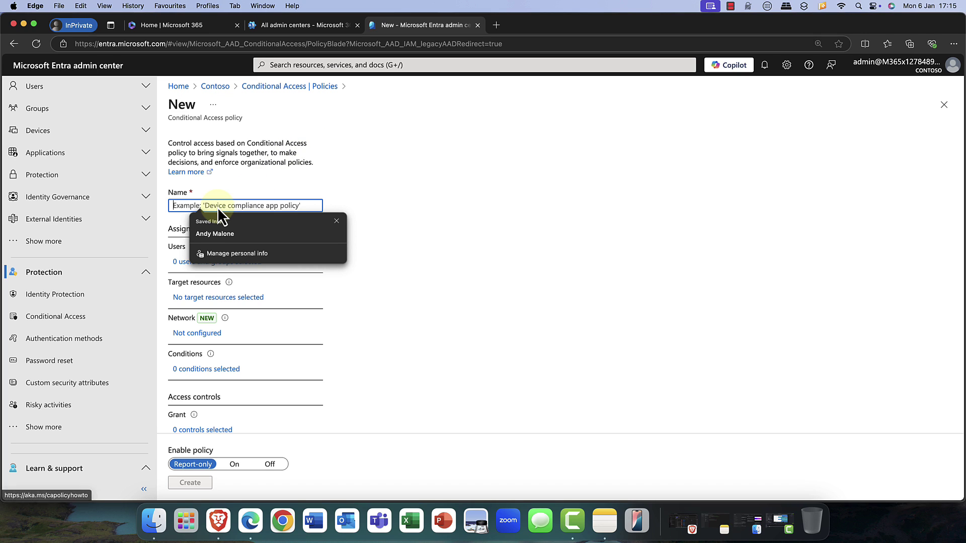
{"action": "type", "text": "Demo Ad"}
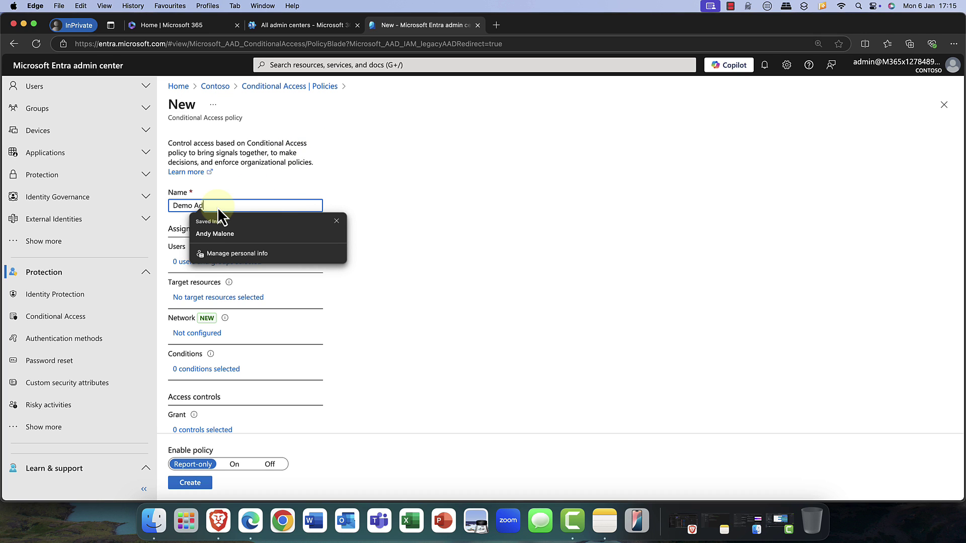
{"action": "type", "text": "min Policy"}
{"action": "left_click", "coordinate": [384, 174]}
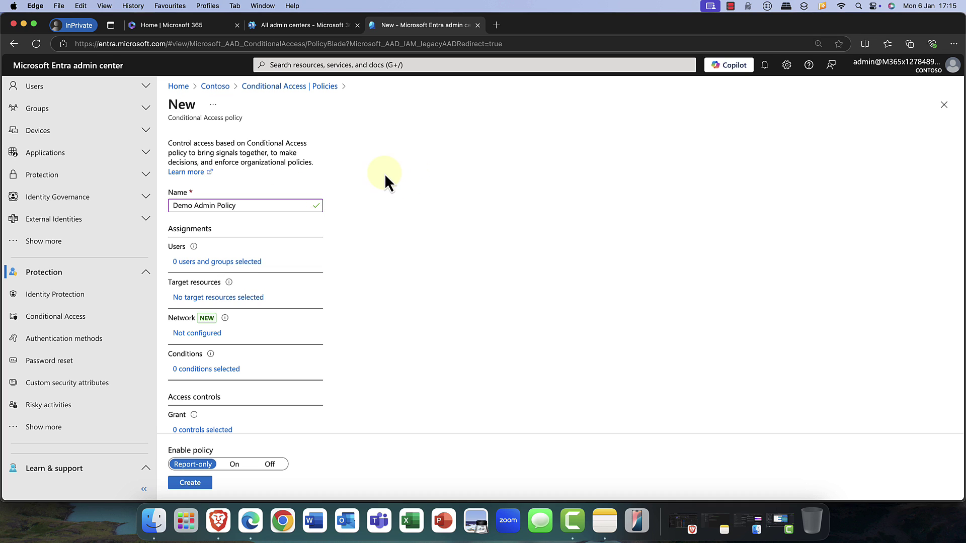
Include one specific user from the users and groups list in the policy's user assignment.
{"action": "left_click", "coordinate": [213, 263]}
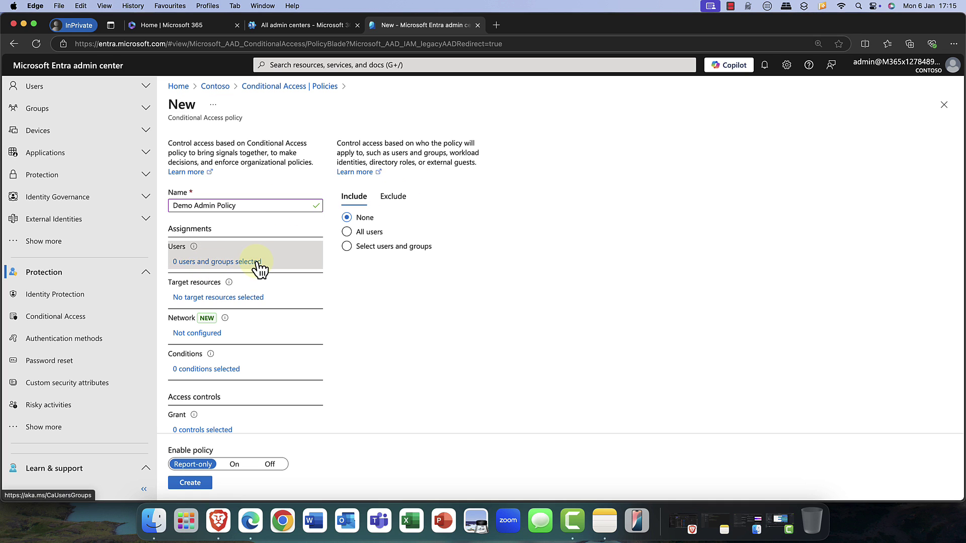
{"action": "left_click", "coordinate": [367, 248]}
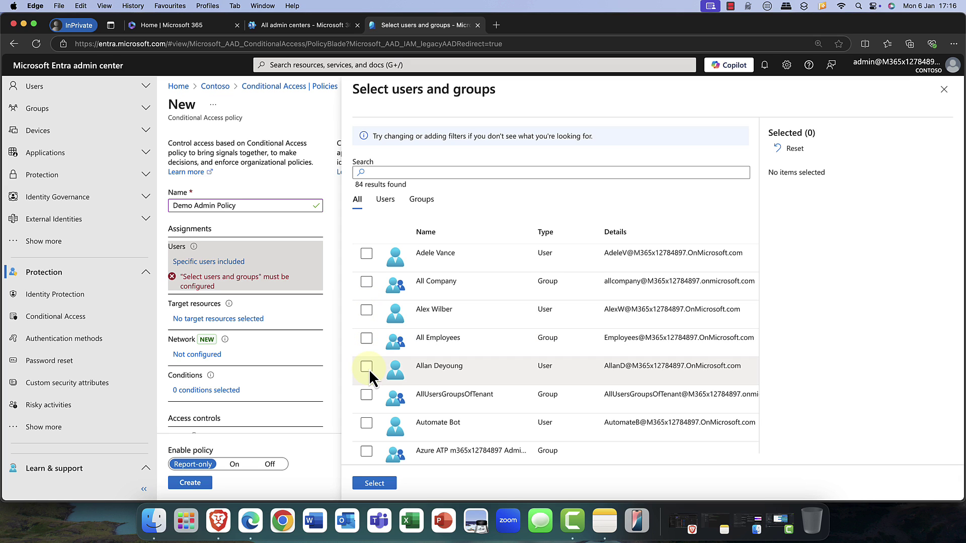
{"action": "scroll", "coordinate": [373, 417], "scroll_direction": "down", "scroll_amount": 3}
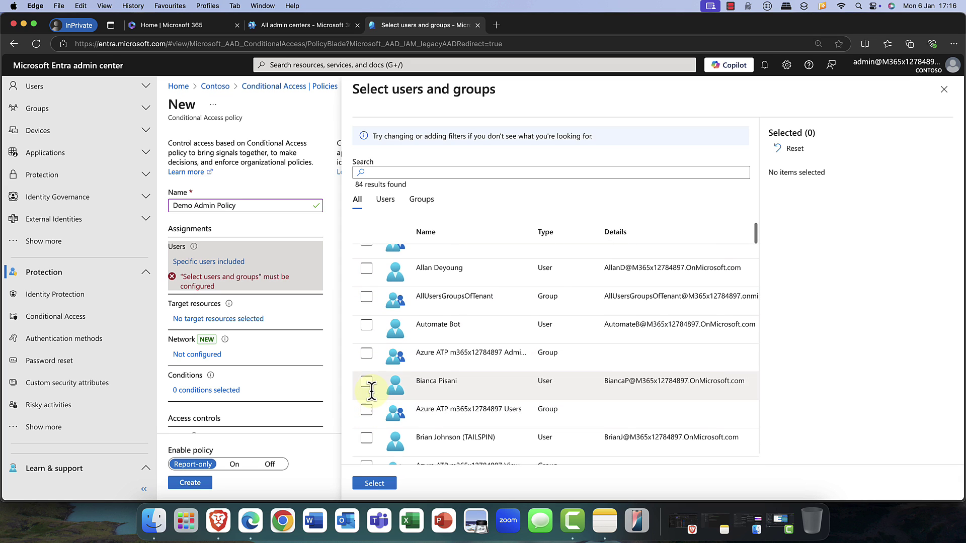
{"action": "left_click", "coordinate": [368, 386]}
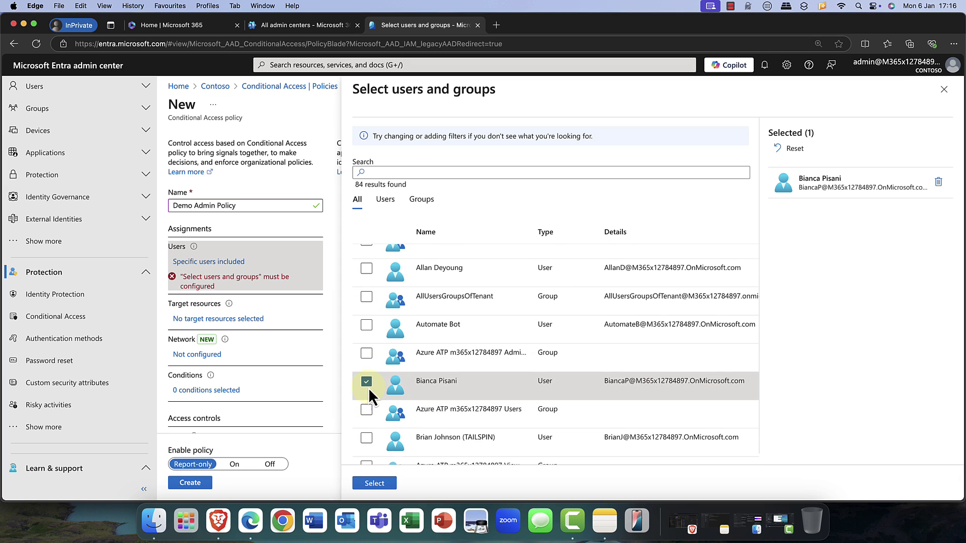
{"action": "left_click", "coordinate": [374, 483]}
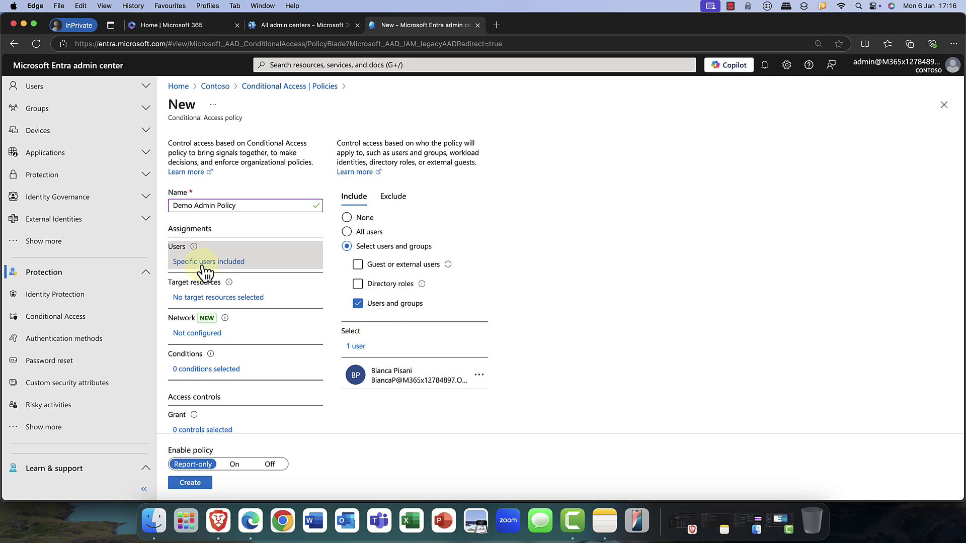
Apply the policy to all resources (formerly 'All cloud apps') and check which session controls are available.
{"action": "left_click", "coordinate": [218, 297]}
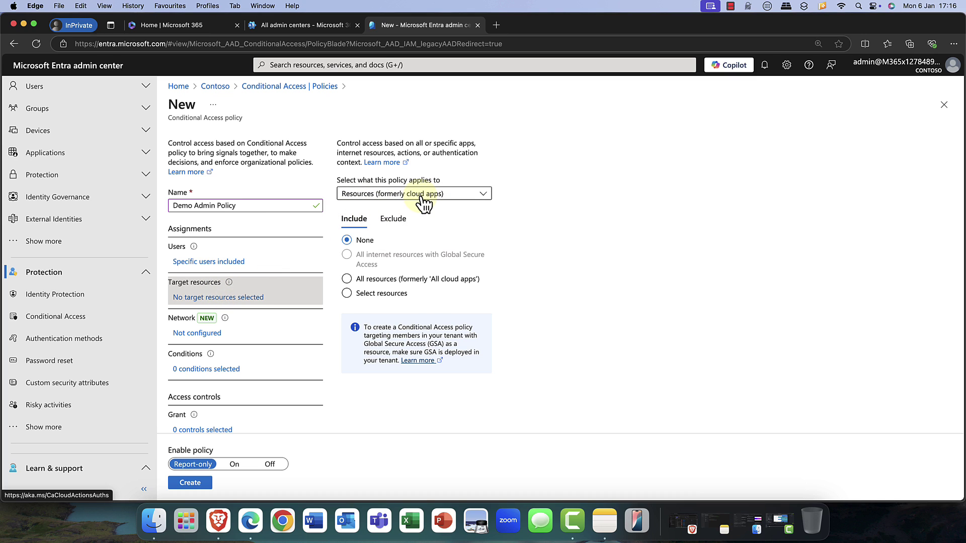
{"action": "left_click", "coordinate": [380, 295]}
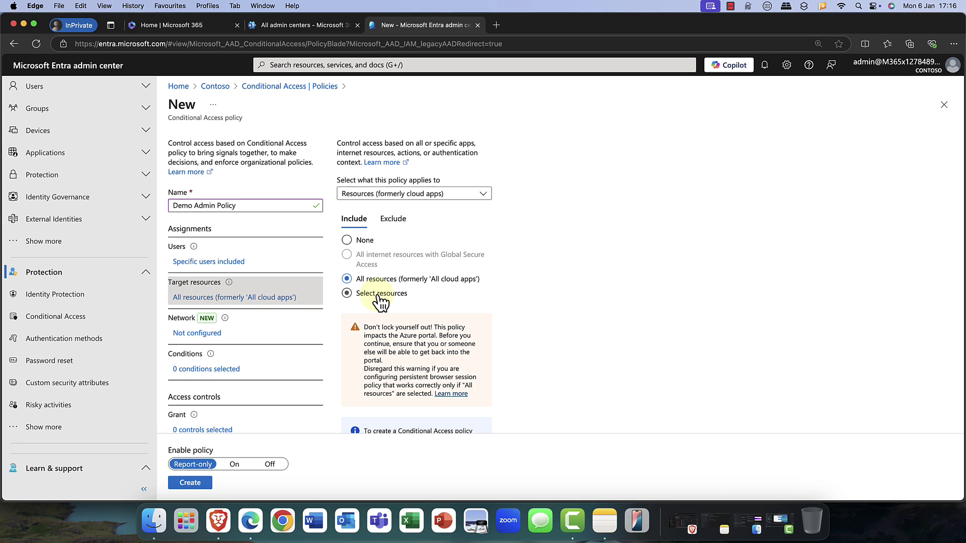
{"action": "scroll", "coordinate": [252, 315], "scroll_direction": "down", "scroll_amount": 3}
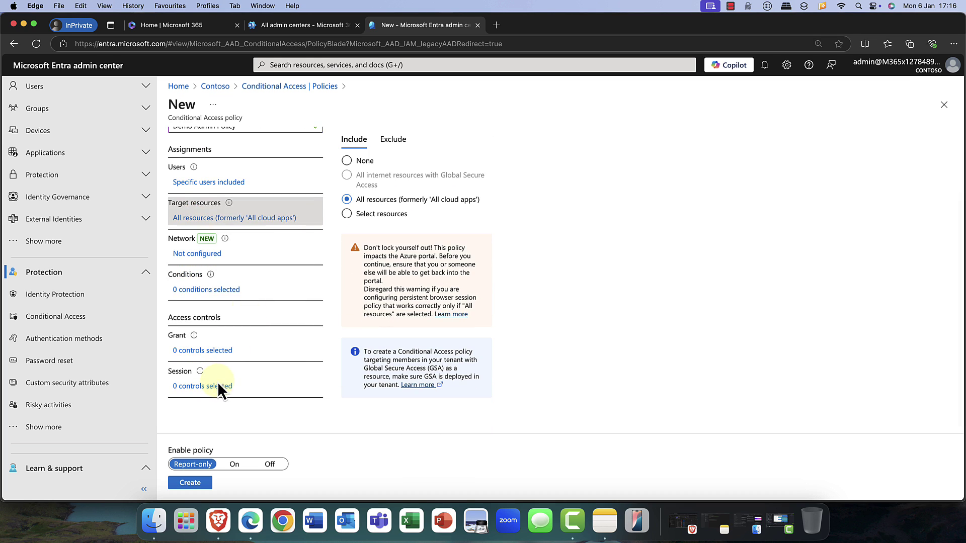
{"action": "left_click", "coordinate": [217, 386]}
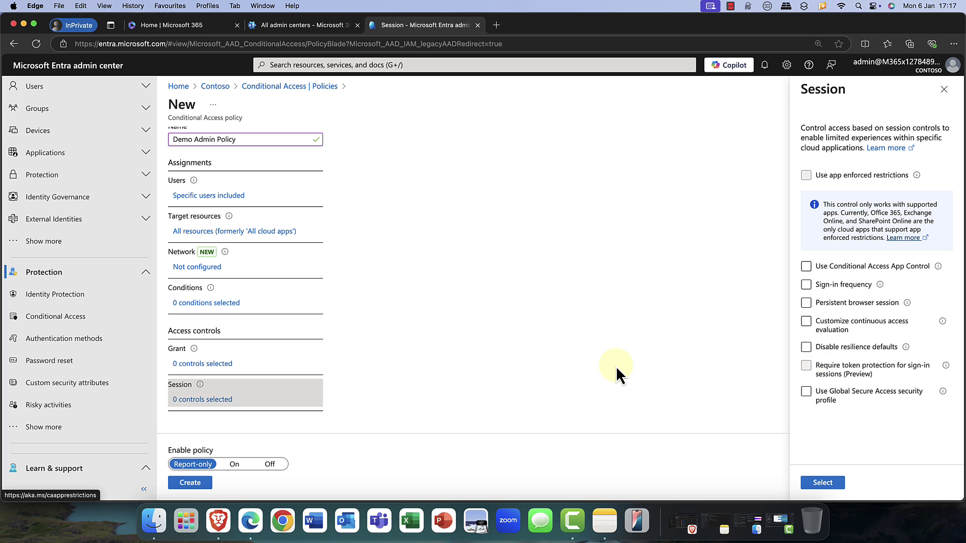
{"action": "scroll", "coordinate": [217, 315], "scroll_direction": "up", "scroll_amount": 3}
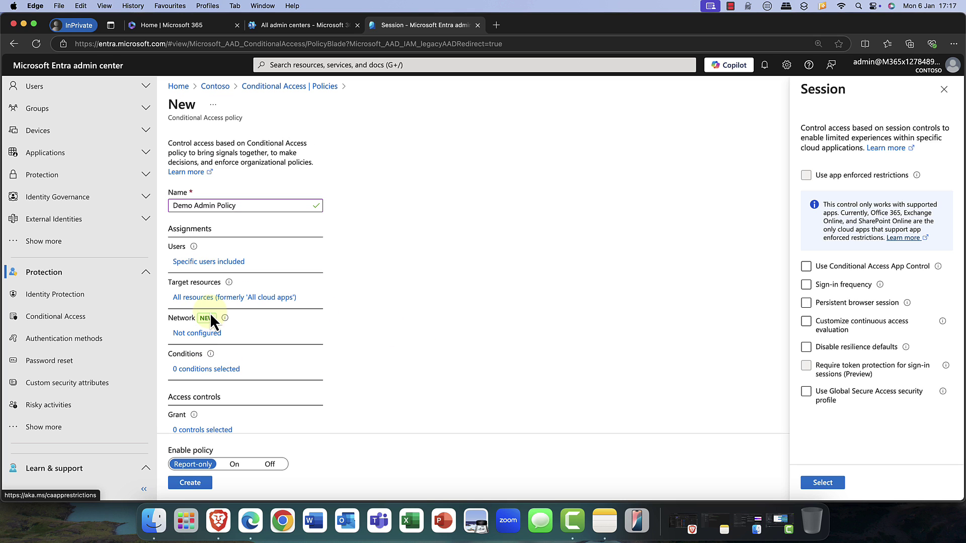
Restrict the policy's target resources to the selected resources Microsoft Admin Portals and Office 365.
{"action": "left_click", "coordinate": [210, 301]}
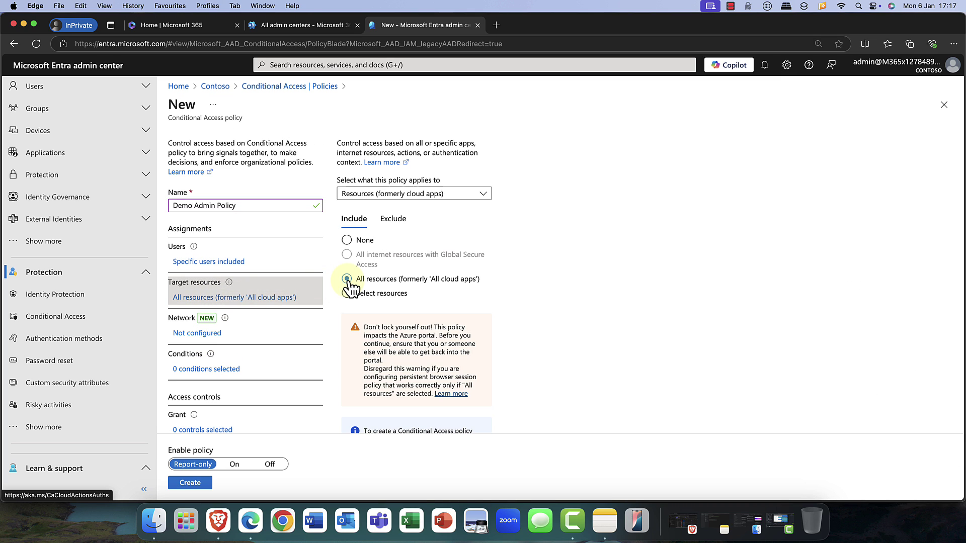
{"action": "left_click", "coordinate": [377, 296]}
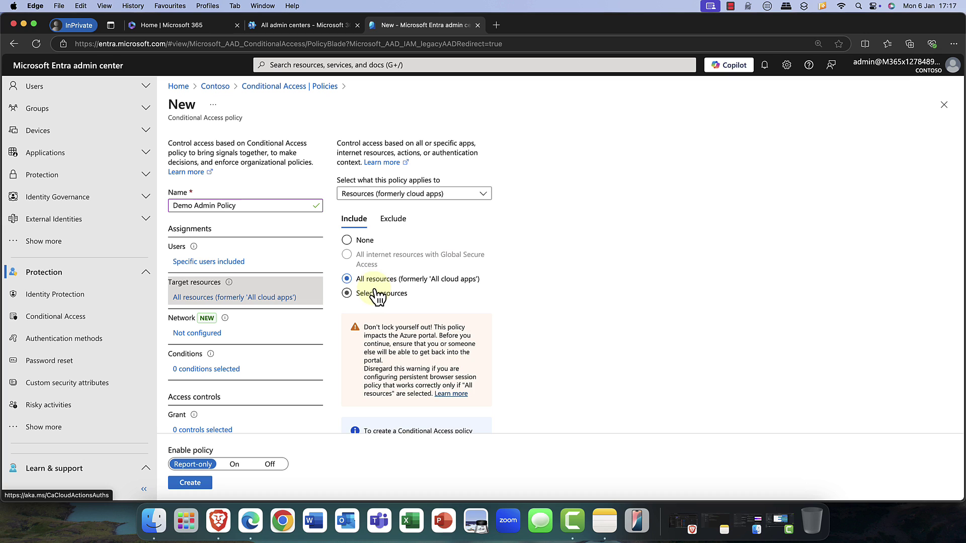
{"action": "left_click", "coordinate": [377, 296]}
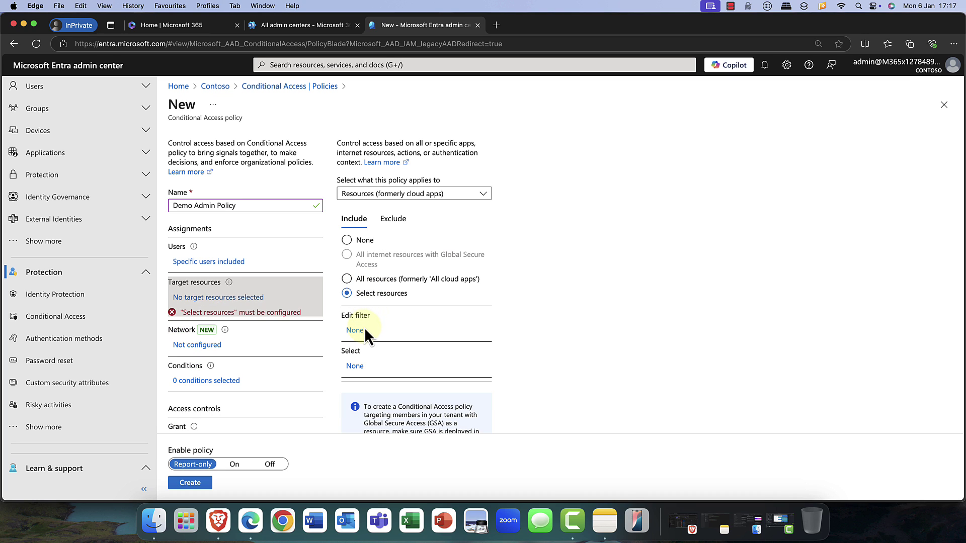
{"action": "left_click", "coordinate": [355, 366]}
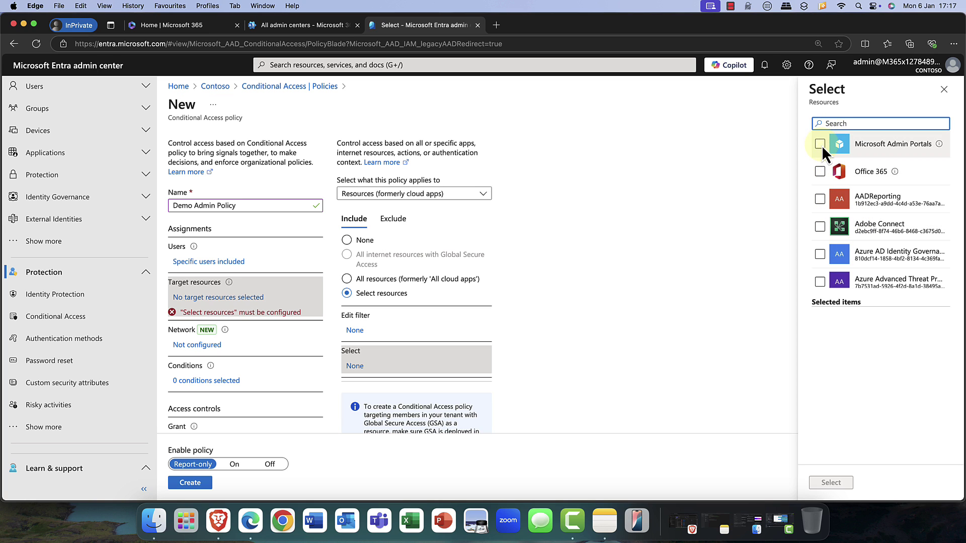
{"action": "left_click", "coordinate": [821, 145]}
{"action": "left_click", "coordinate": [819, 170]}
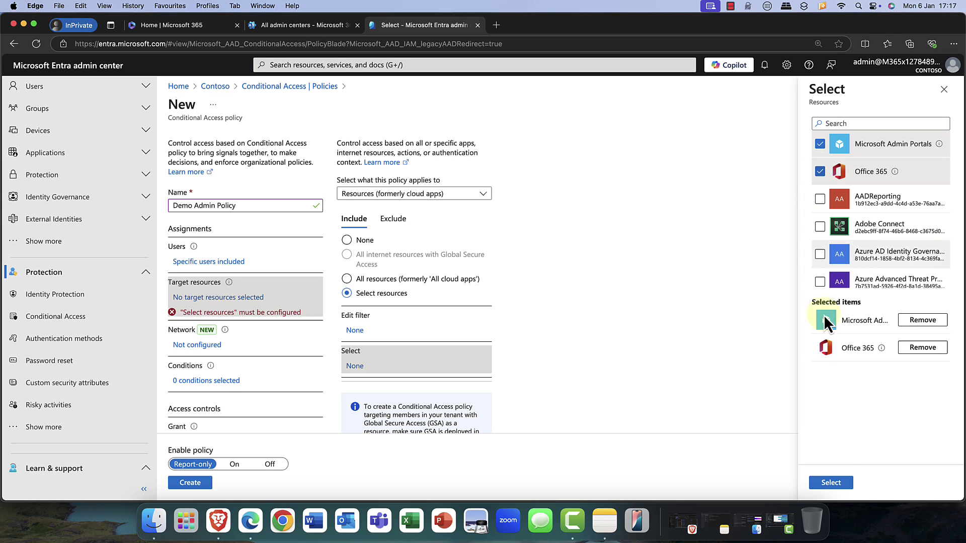
{"action": "left_click", "coordinate": [827, 483]}
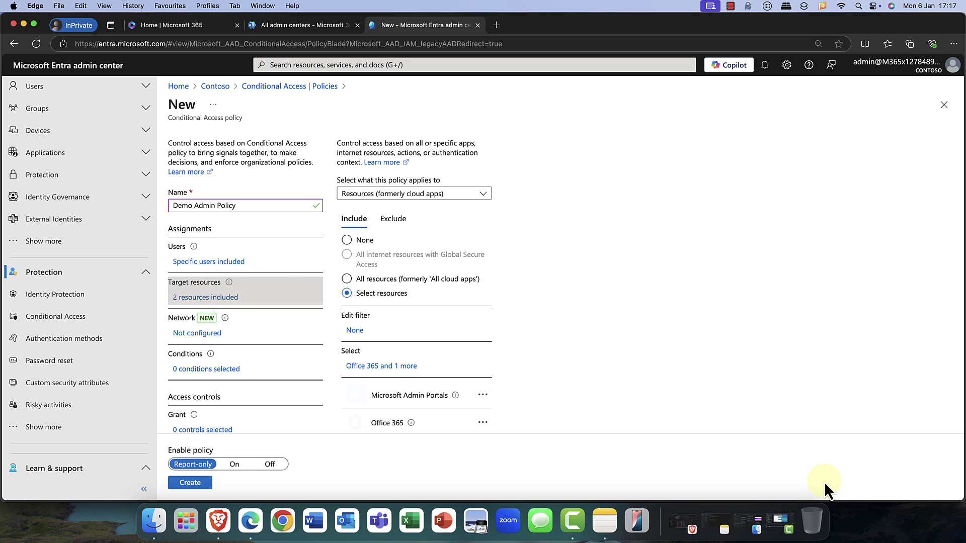
Add the session control 'Require token protection for sign-in sessions (Preview)' to the Demo Admin Policy.
{"action": "scroll", "coordinate": [255, 397], "scroll_direction": "down", "scroll_amount": 5}
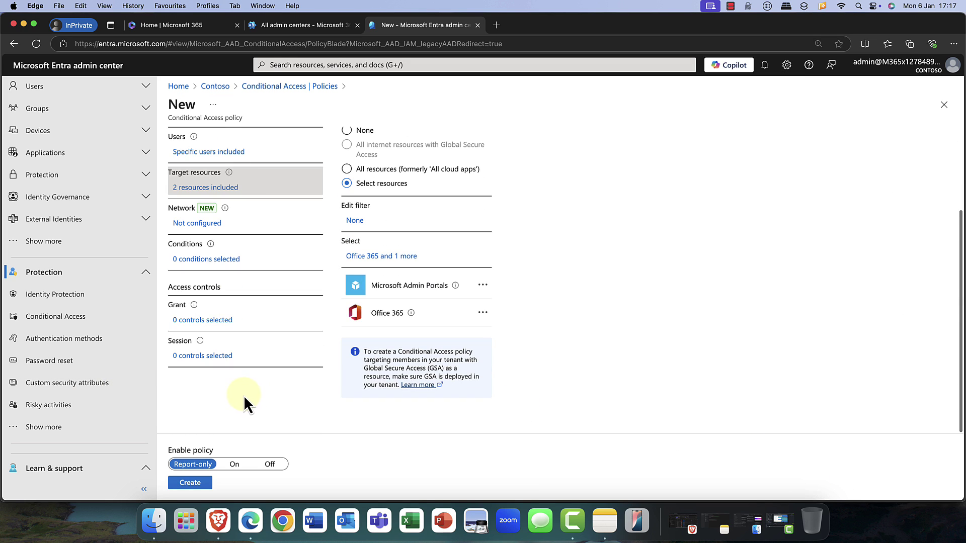
{"action": "left_click", "coordinate": [201, 358]}
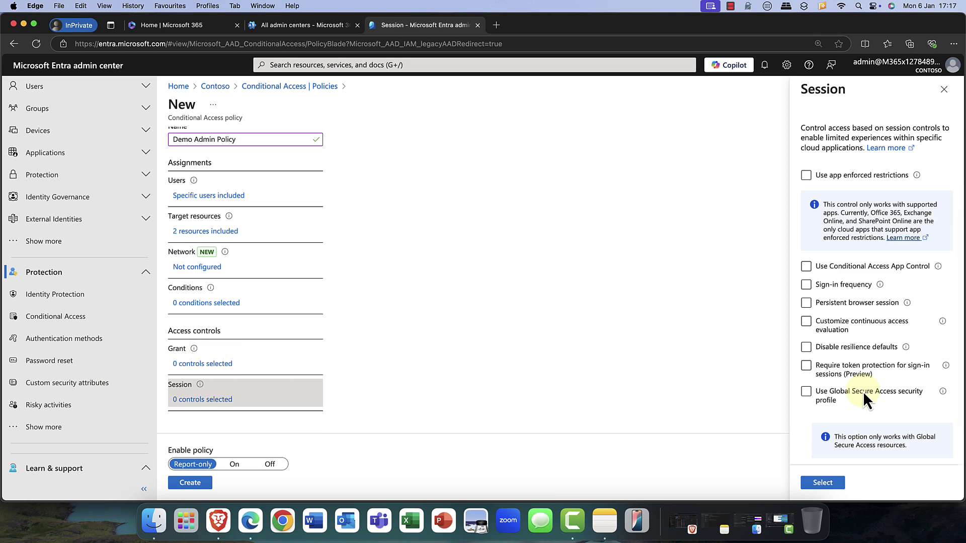
{"action": "left_click", "coordinate": [819, 375]}
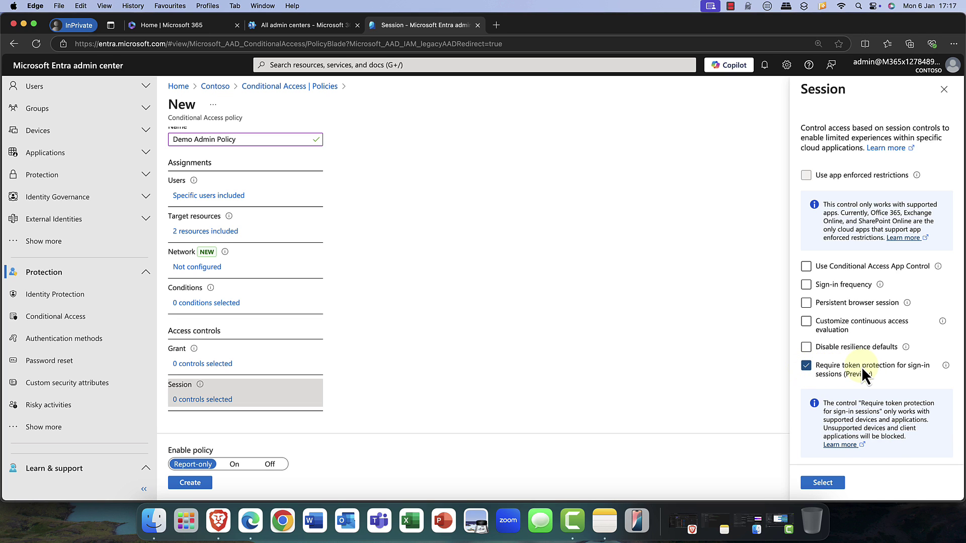
{"action": "left_click", "coordinate": [835, 482]}
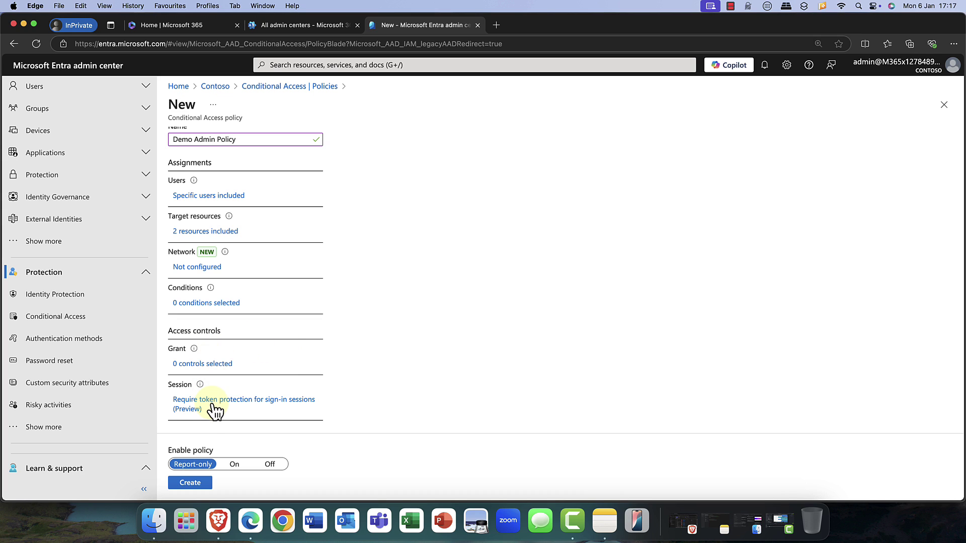
Set the policy's grant control to grant access and require multifactor authentication.
{"action": "left_click", "coordinate": [201, 363]}
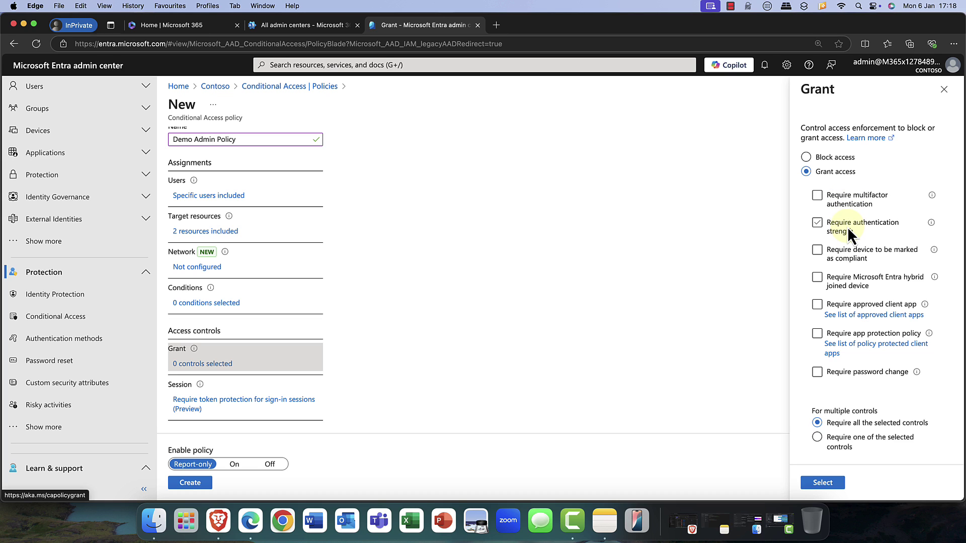
{"action": "left_click", "coordinate": [841, 199]}
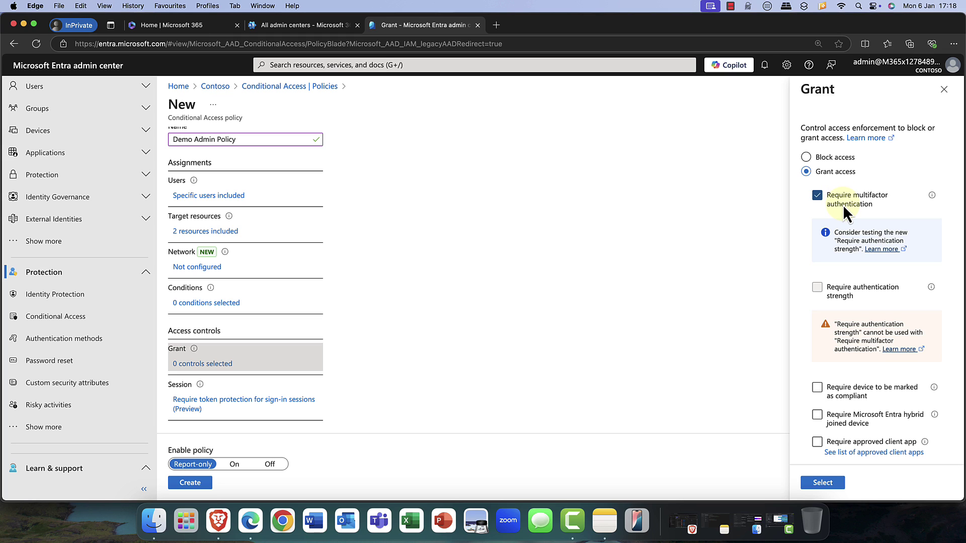
{"action": "left_click", "coordinate": [822, 482]}
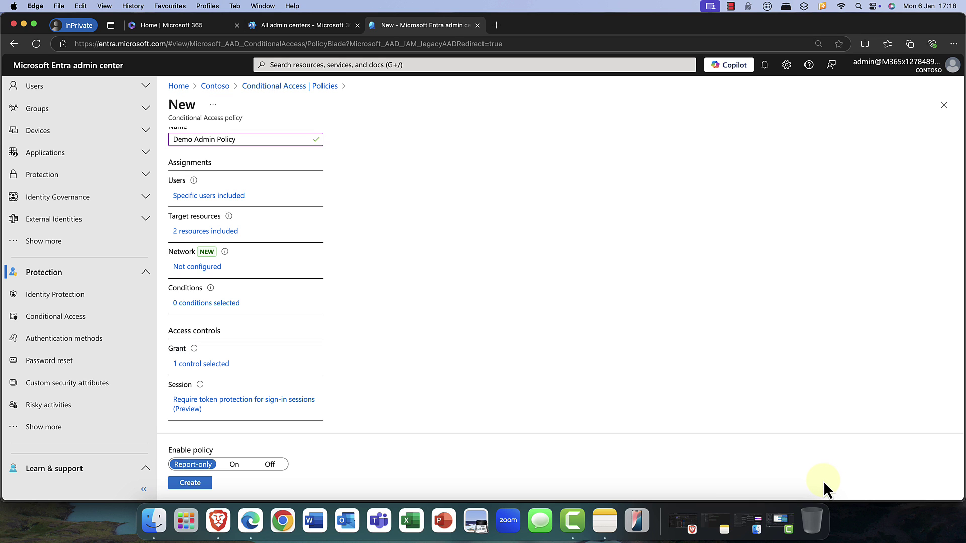
Try the Device code flow and Authentication transfer methods in the policy's Authentication flows condition and close it without saving.
{"action": "left_click", "coordinate": [189, 303]}
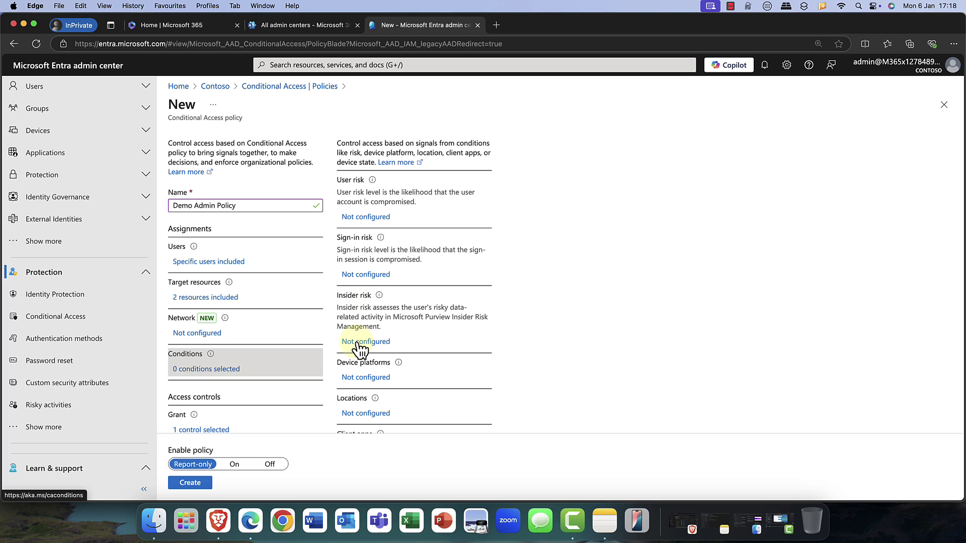
{"action": "scroll", "coordinate": [362, 342], "scroll_direction": "down", "scroll_amount": 3}
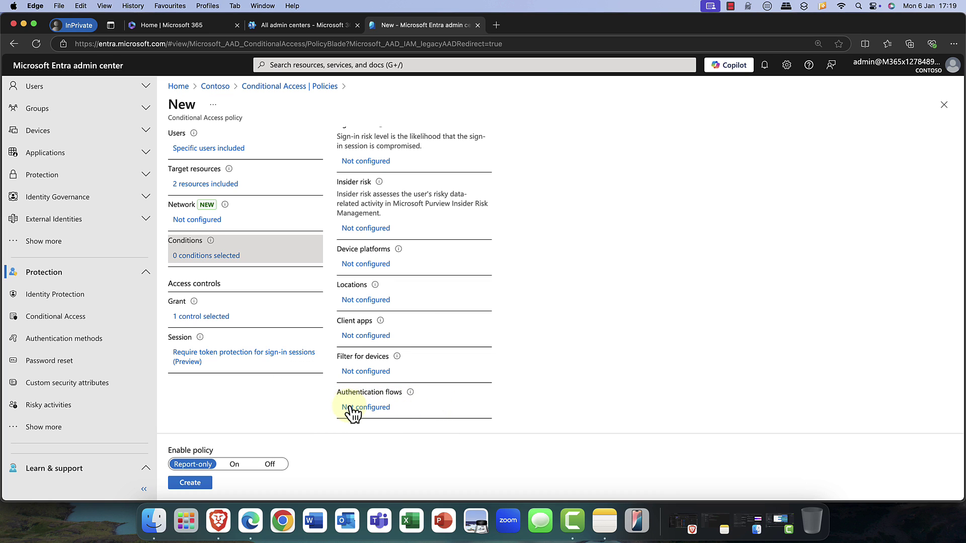
{"action": "left_click", "coordinate": [390, 409]}
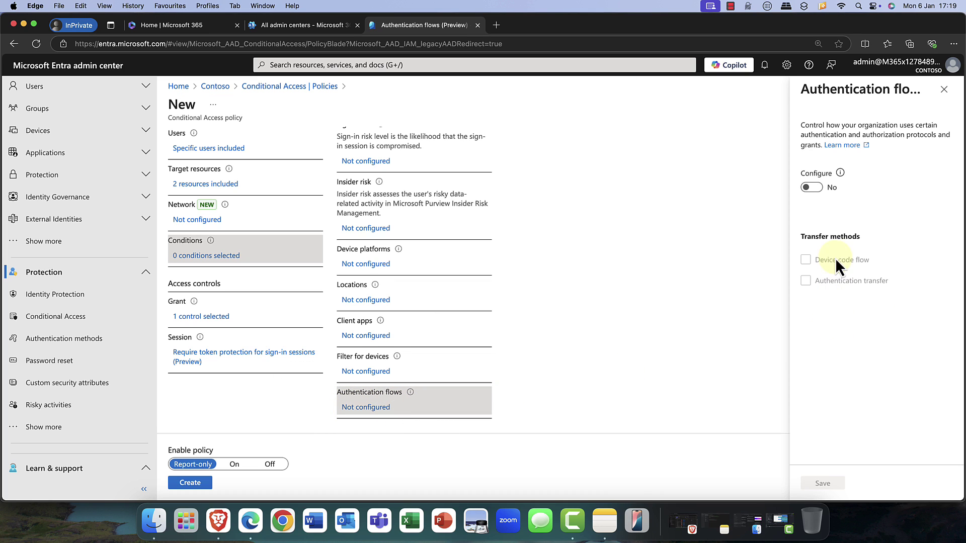
{"action": "left_click", "coordinate": [810, 188]}
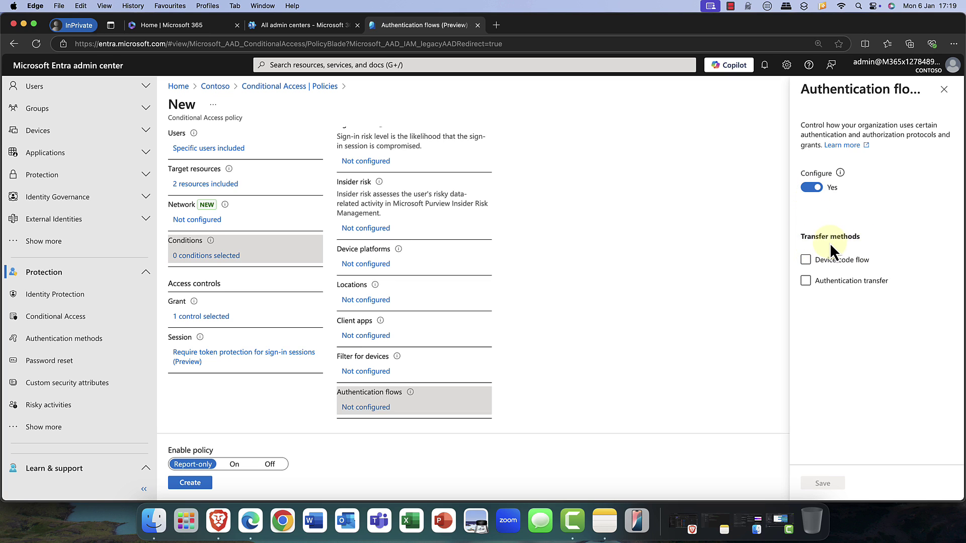
{"action": "left_click", "coordinate": [806, 262]}
{"action": "left_click", "coordinate": [827, 266]}
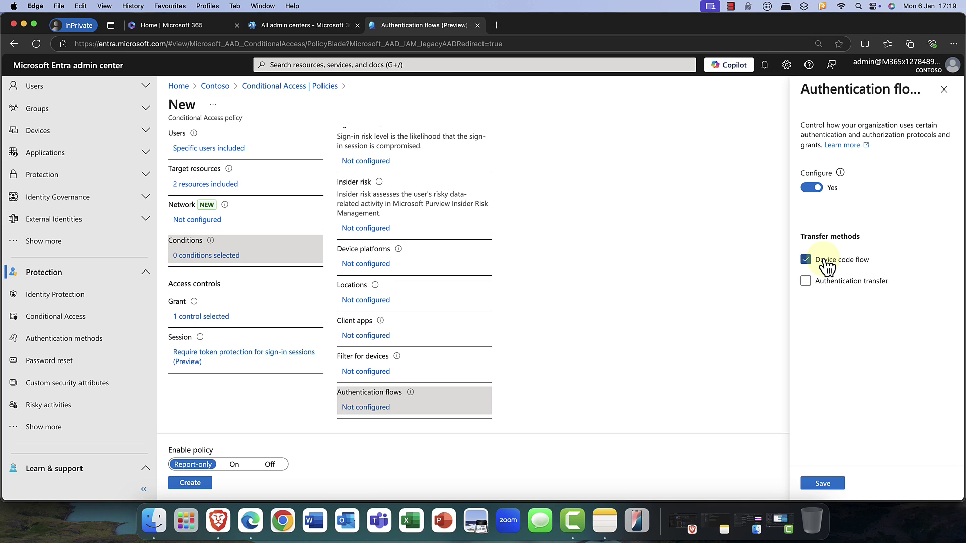
{"action": "left_click", "coordinate": [826, 266]}
{"action": "left_click", "coordinate": [830, 287]}
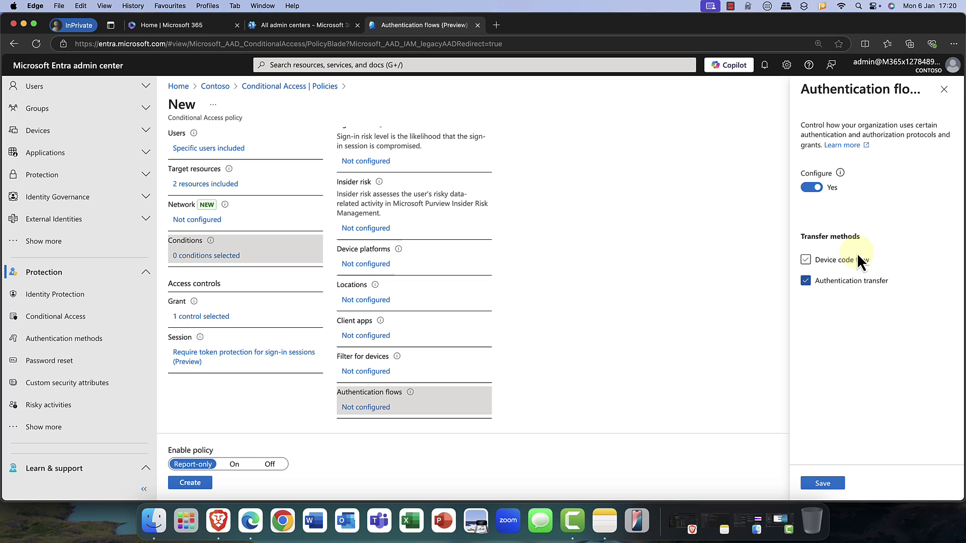
{"action": "left_click", "coordinate": [944, 90]}
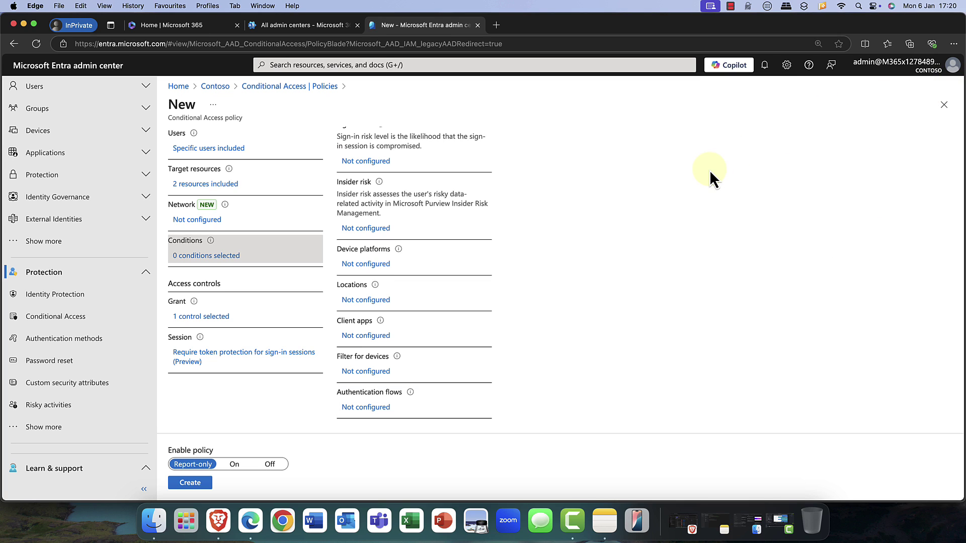